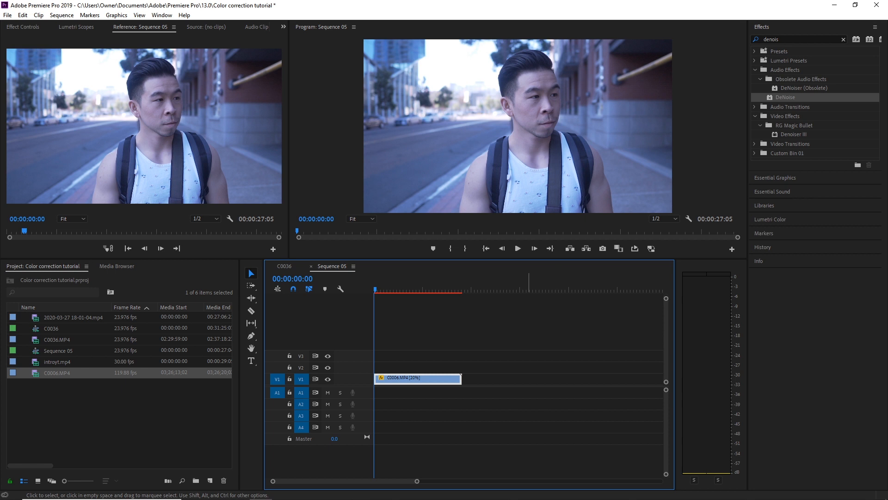
- Preview the C0006.MP4 clip in the sequence and return the playhead to its first frame
{"action": "key", "text": "space"}
{"action": "left_click_drag", "start_coordinate": [413, 289], "coordinate": [373, 289]}
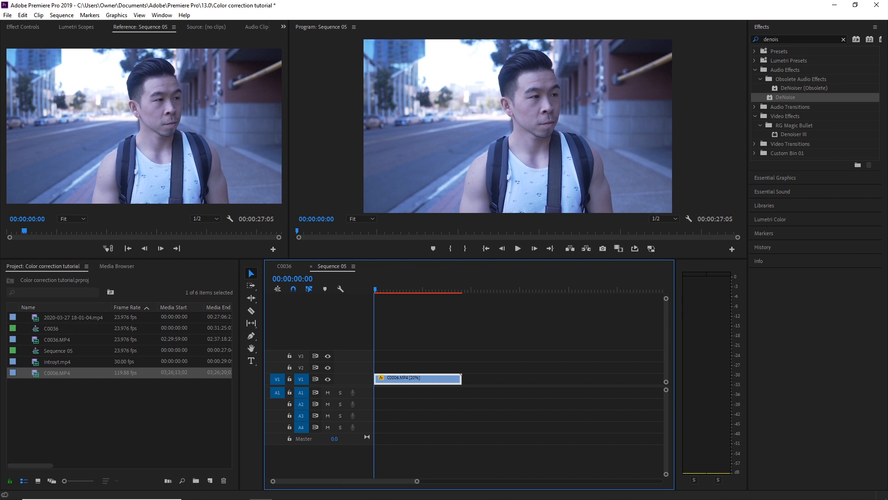
{"action": "key", "text": "grave"}
{"action": "key", "text": "grave"}
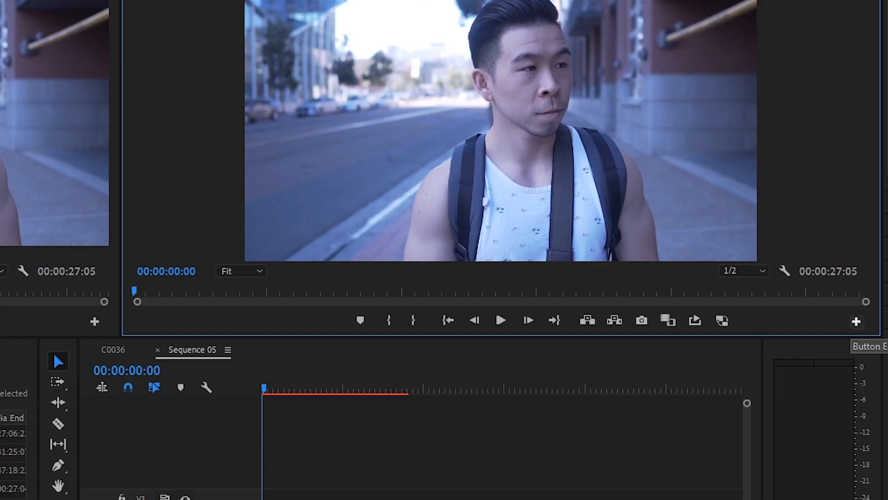
- Check the available program monitor controls, and export the current frame as a JPEG named "tank still" to the Desktop
{"action": "left_click", "coordinate": [856, 321]}
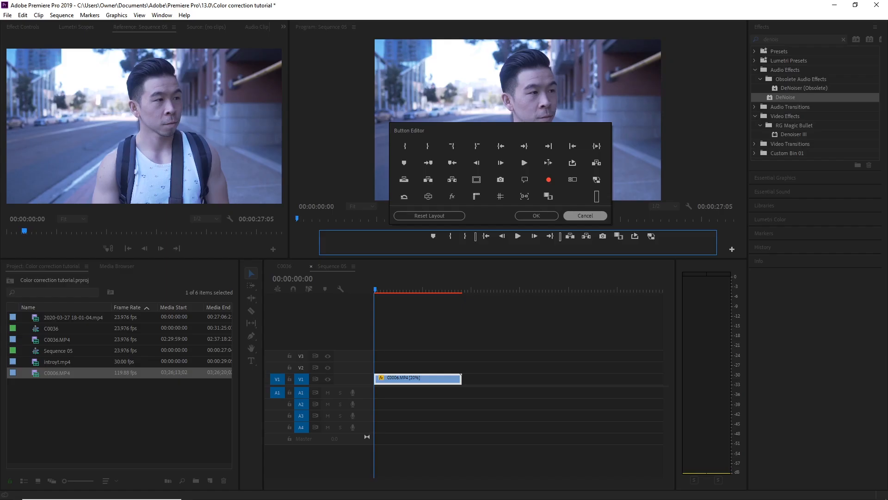
{"action": "left_click", "coordinate": [613, 266]}
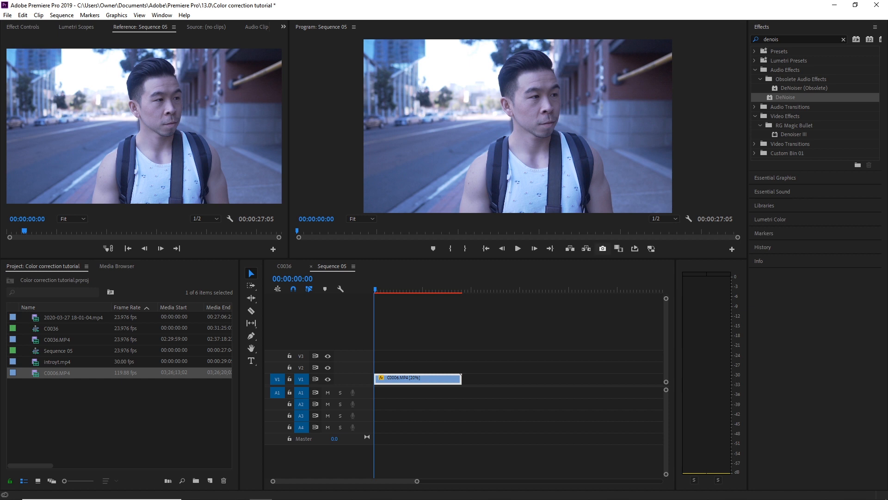
{"action": "left_click", "coordinate": [602, 248]}
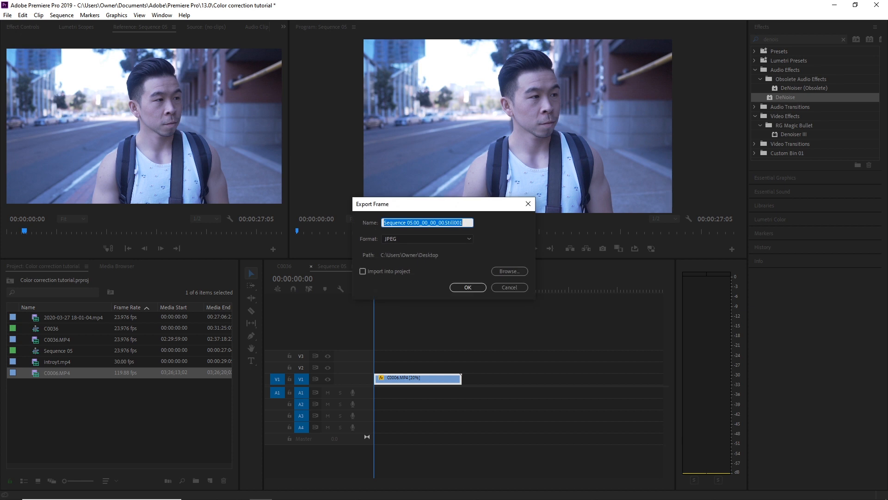
{"action": "type", "text": "tank still"}
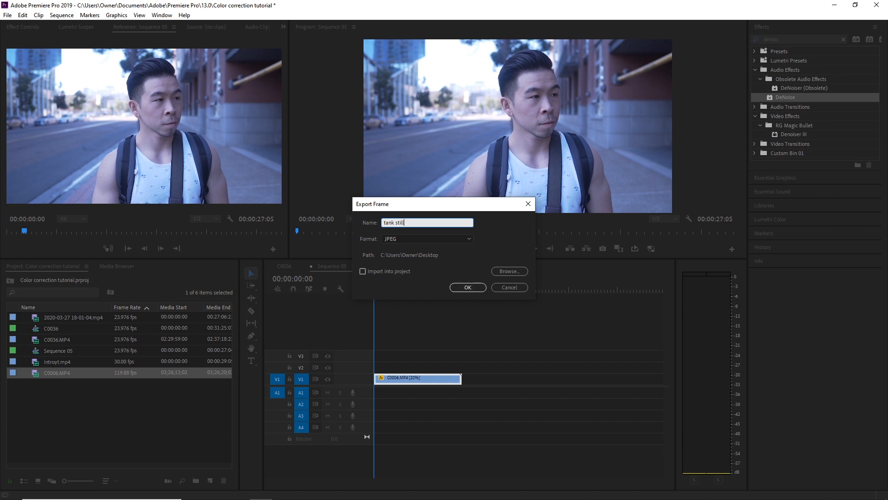
{"action": "key", "text": "Return"}
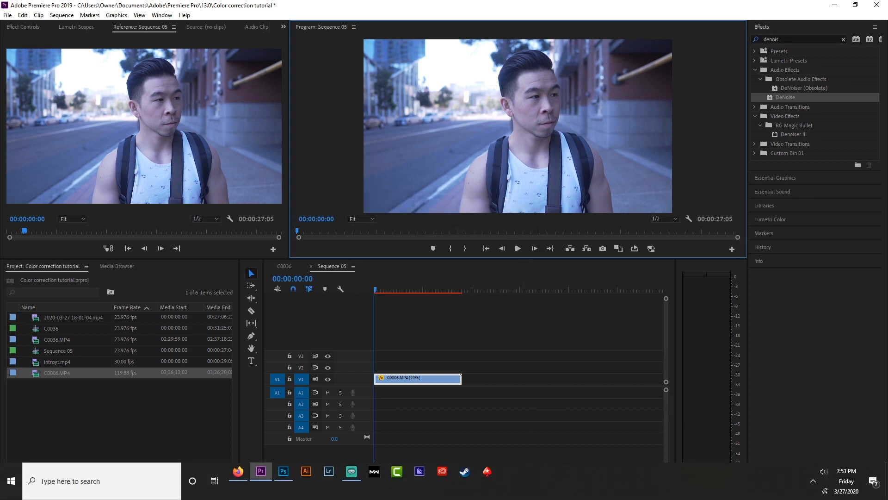
- Switch to Photoshop and open the "tank still" image from the Desktop
{"action": "left_click", "coordinate": [283, 471]}
{"action": "left_click", "coordinate": [27, 135]}
{"action": "left_click", "coordinate": [195, 150]}
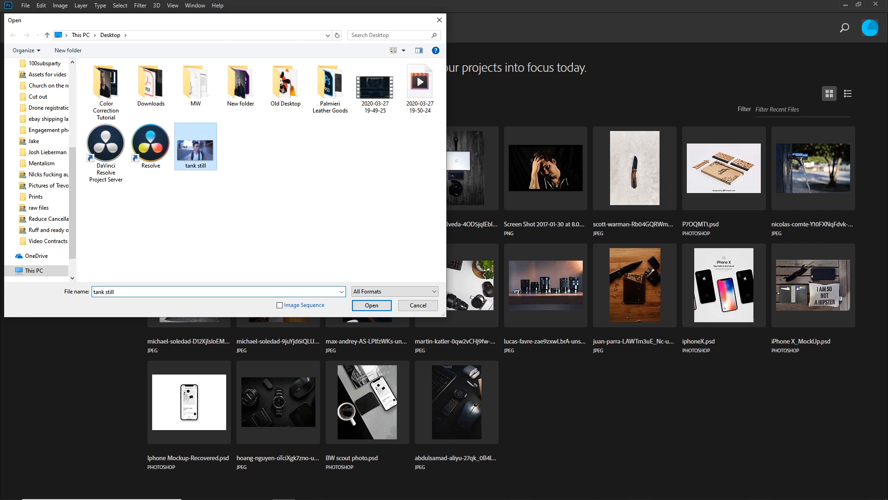
{"action": "left_click", "coordinate": [372, 306]}
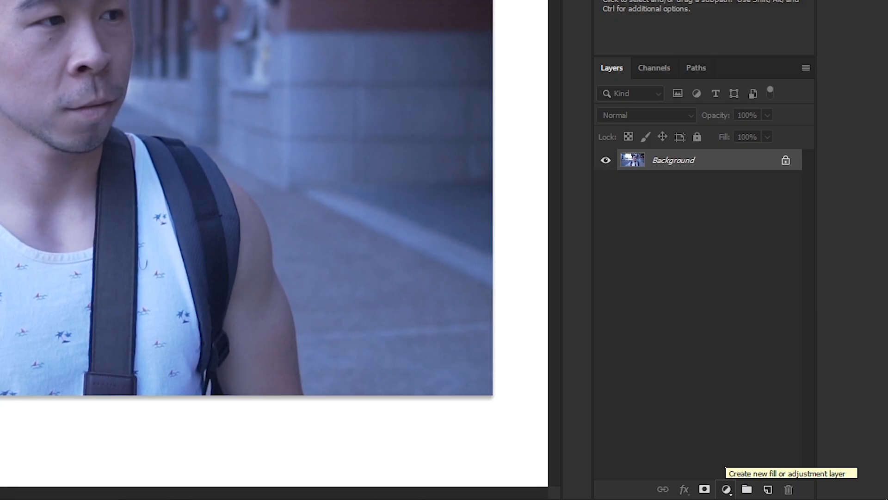
- Add a Curves adjustment layer above the background and keep it on the RGB channel
{"action": "left_click", "coordinate": [727, 490]}
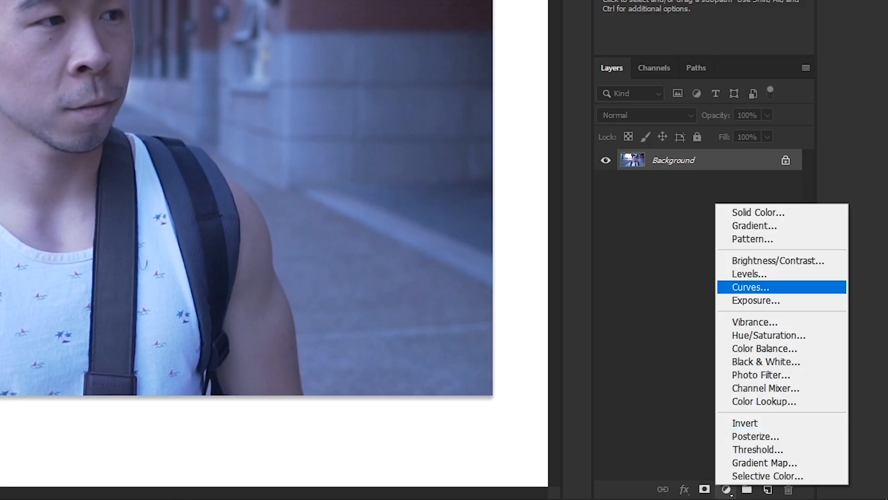
{"action": "left_click", "coordinate": [759, 287]}
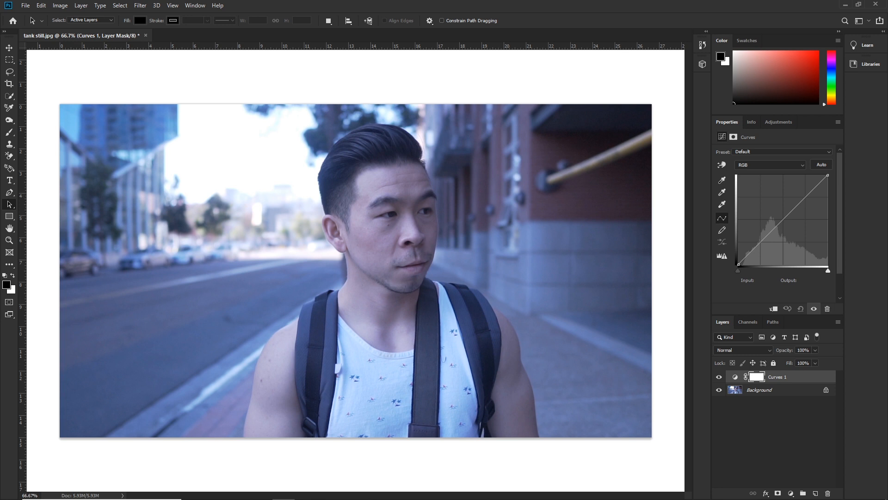
{"action": "left_click", "coordinate": [771, 164]}
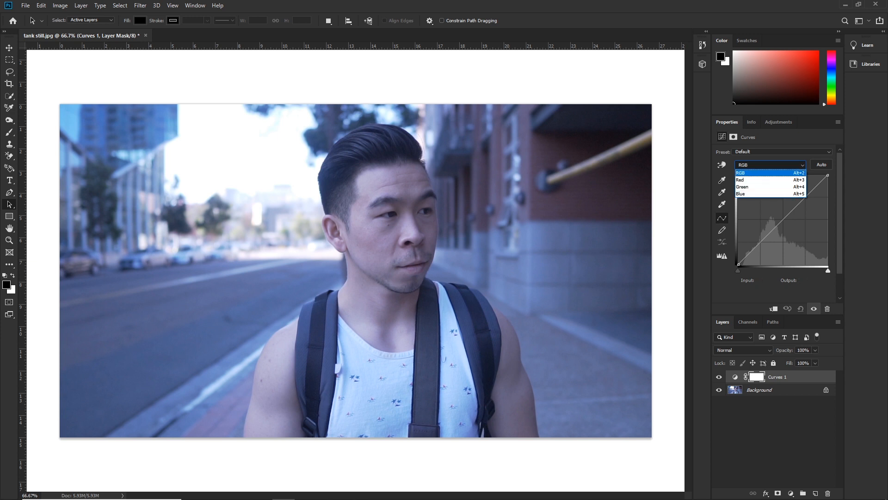
{"action": "left_click", "coordinate": [768, 172]}
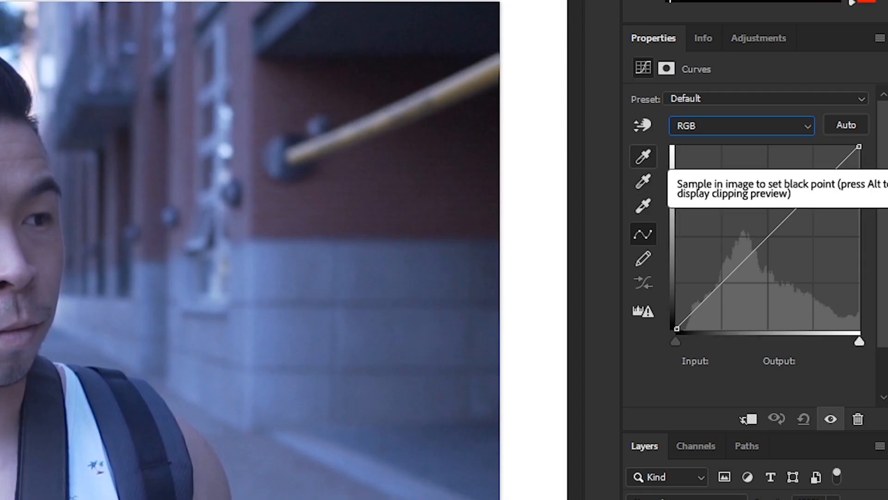
- Find the darkest area with the clipping preview at black input 33, and sample the black point there beside the yellow railing
{"action": "left_click", "coordinate": [643, 157]}
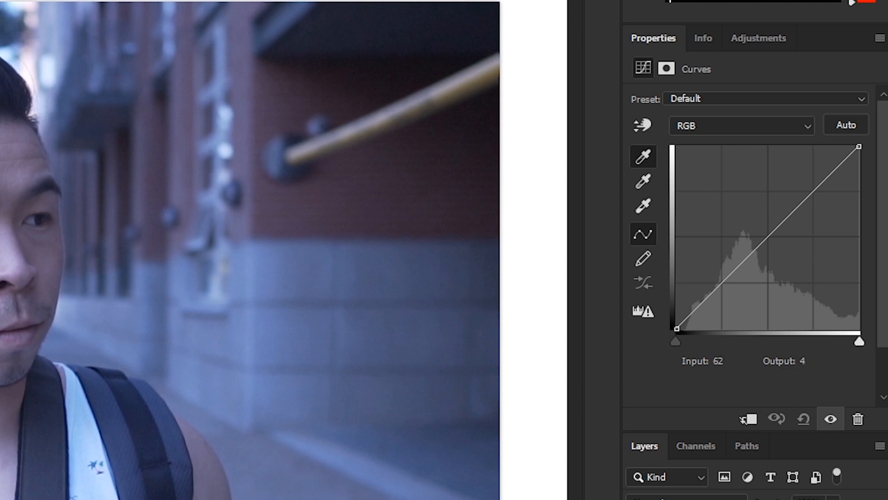
{"action": "mouse_move", "coordinate": [673, 340]}
{"action": "left_mouse_down"}
{"action": "mouse_move", "coordinate": [689, 341]}
{"action": "mouse_move", "coordinate": [675, 340]}
{"action": "left_mouse_up"}
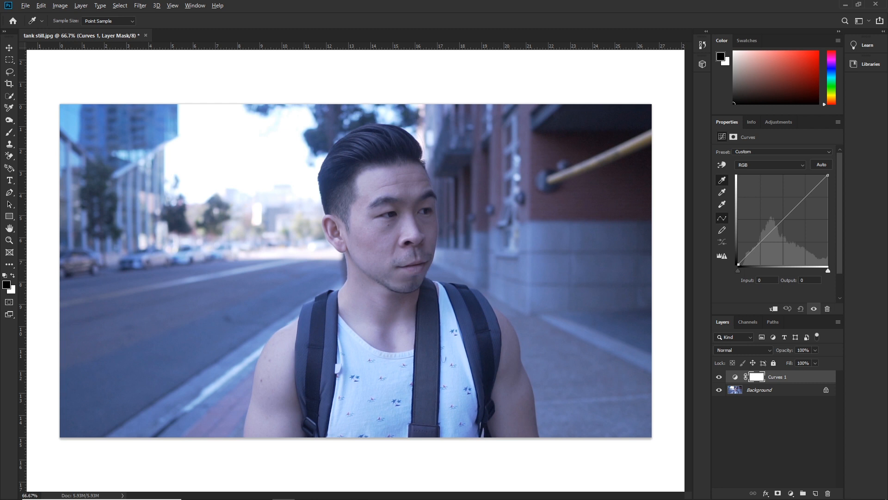
{"action": "left_click_drag", "start_coordinate": [738, 270], "coordinate": [750, 270]}
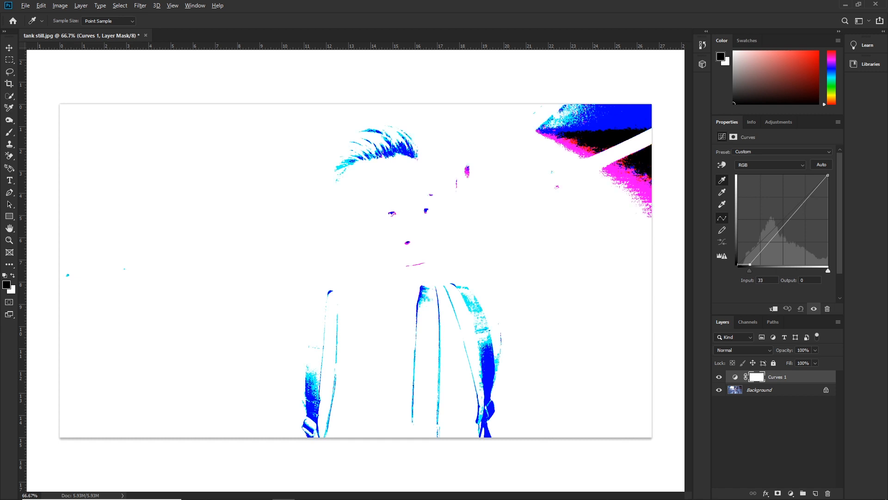
{"action": "key", "text": "alt"}
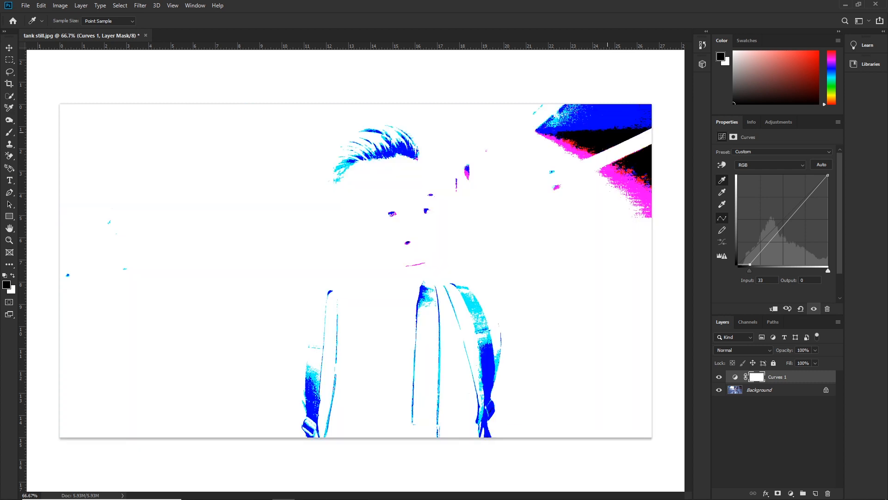
{"action": "key", "text": "alt"}
{"action": "key", "text": "alt"}
{"action": "key", "text": "alt"}
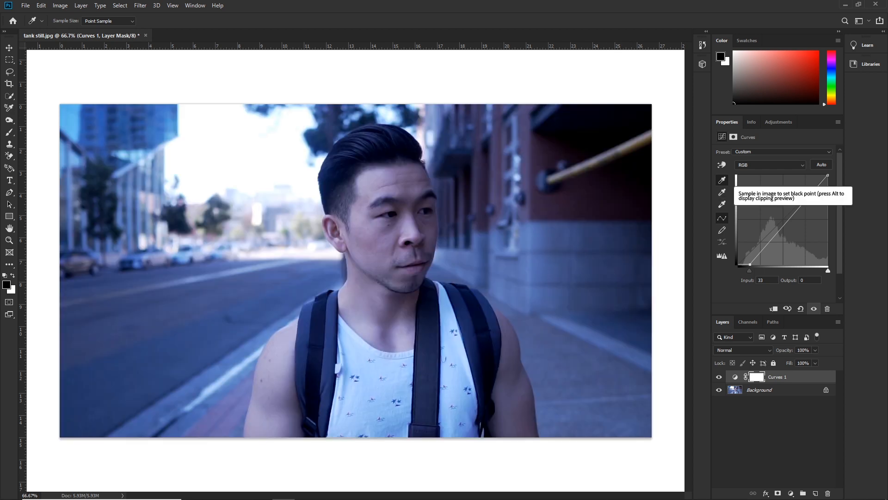
{"action": "key", "text": "alt"}
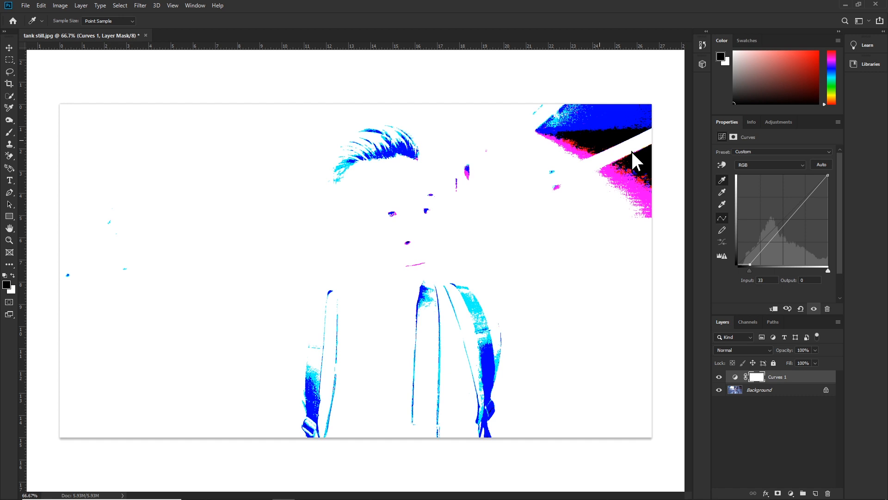
{"action": "left_click", "coordinate": [632, 151], "text": "alt"}
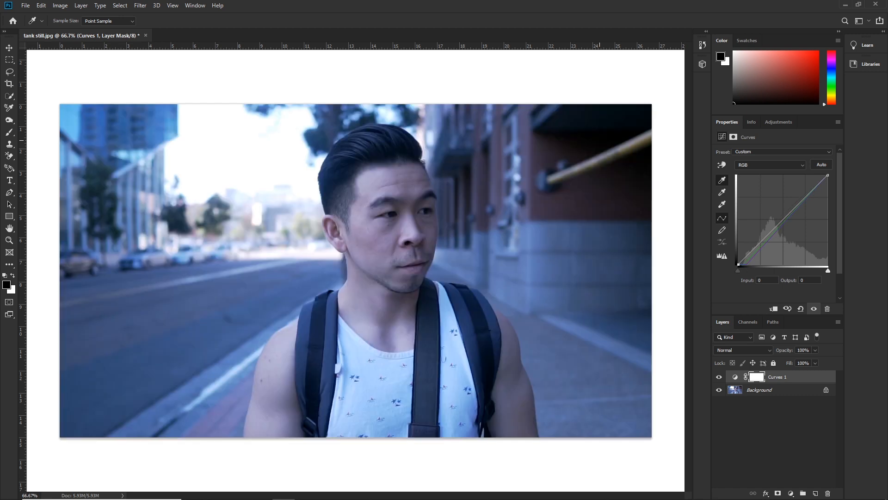
- Compare the image with and without the curve, and set the white point by sampling the white tank top
{"action": "key", "text": "ctrl+comma"}
{"action": "key", "text": "ctrl+comma"}
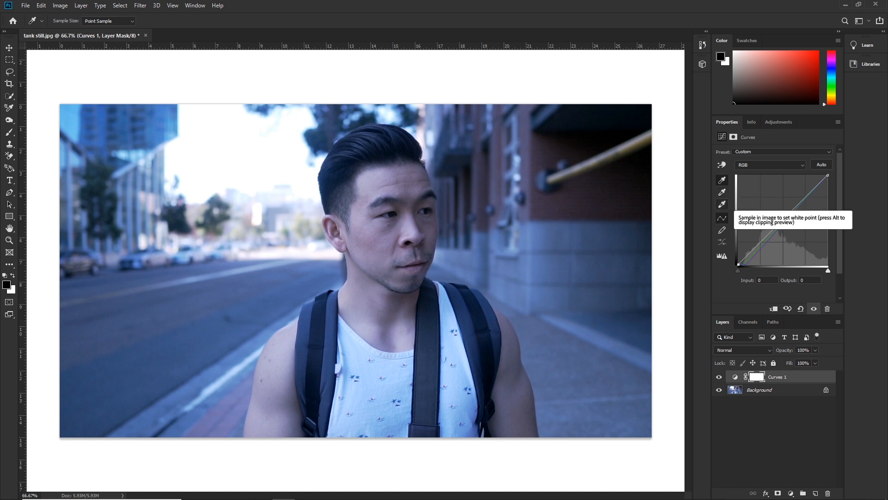
{"action": "left_click", "coordinate": [723, 204]}
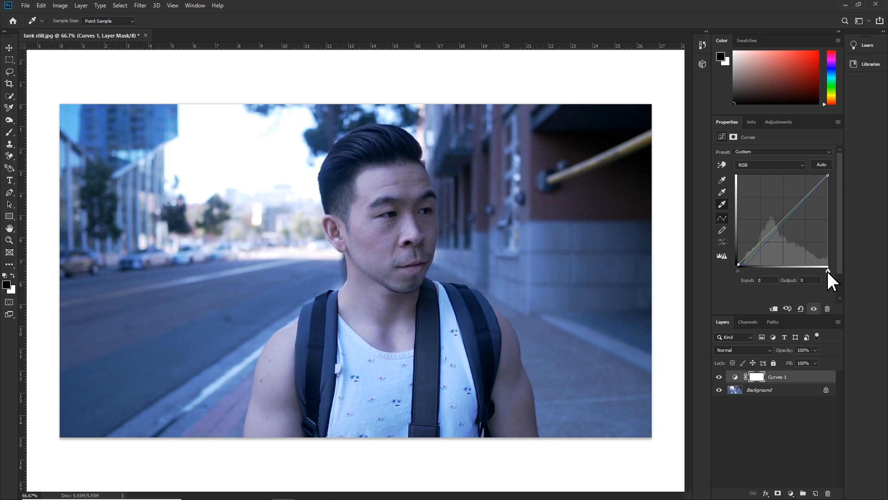
{"action": "mouse_move", "coordinate": [828, 270]}
{"action": "left_mouse_down"}
{"action": "mouse_move", "coordinate": [817, 270]}
{"action": "mouse_move", "coordinate": [828, 270]}
{"action": "left_mouse_up"}
{"action": "left_click_drag", "start_coordinate": [829, 270], "coordinate": [819, 270]}
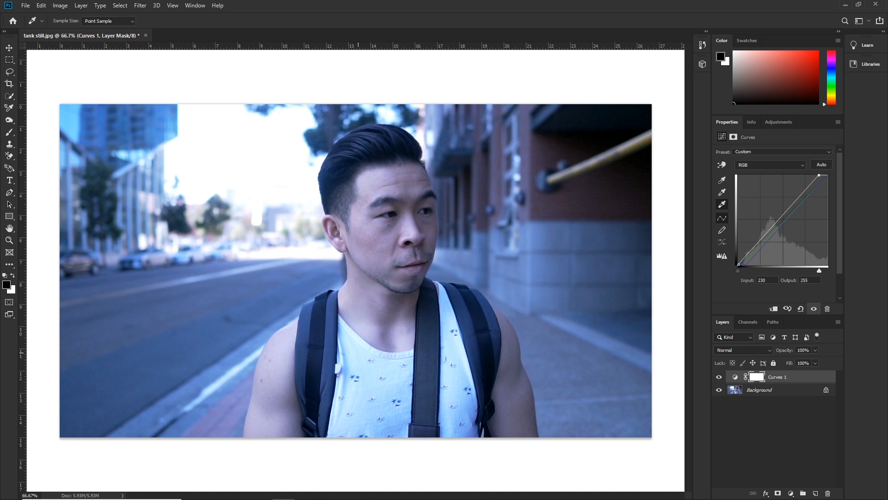
{"action": "left_click", "coordinate": [347, 343]}
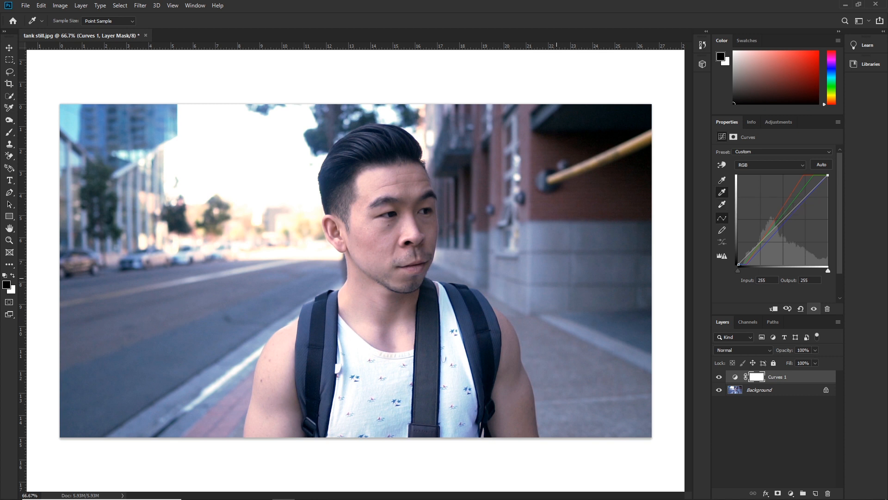
- Set the curve's gray point by sampling the grey stone wall behind the man
{"action": "left_click", "coordinate": [557, 267]}
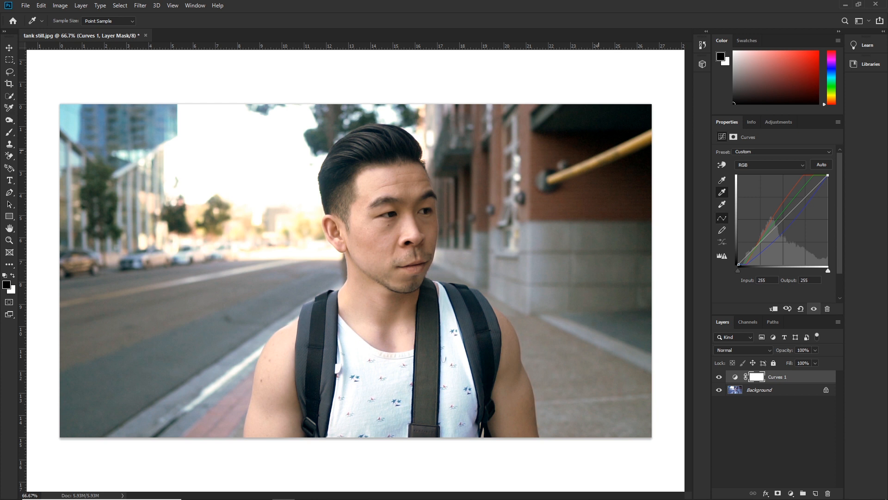
{"action": "key", "text": "a"}
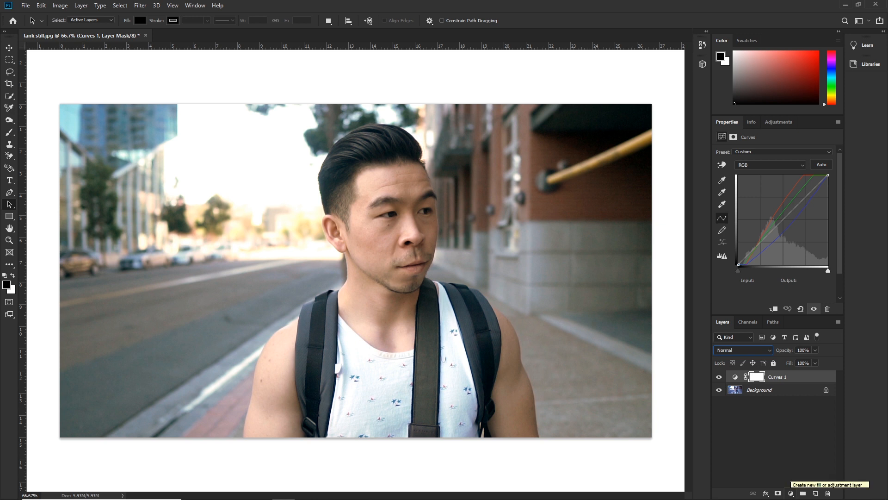
- Add a second Curves layer with a strong darkening test point at input 188, output 55, and set its blend mode to Luminosity
{"action": "left_click", "coordinate": [790, 493]}
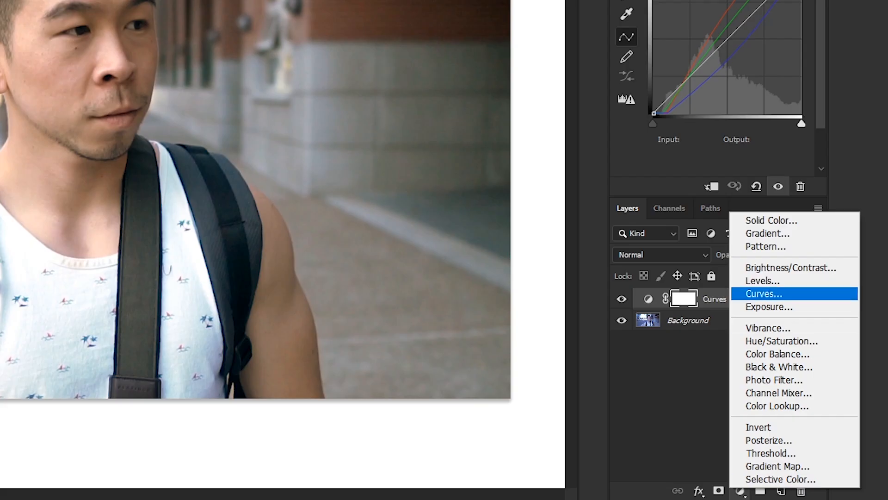
{"action": "left_click", "coordinate": [764, 293]}
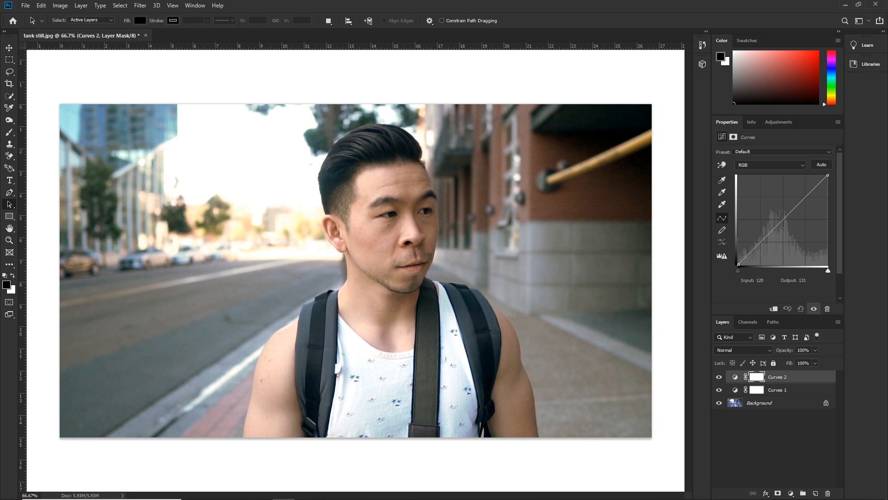
{"action": "left_click_drag", "start_coordinate": [804, 199], "coordinate": [805, 245]}
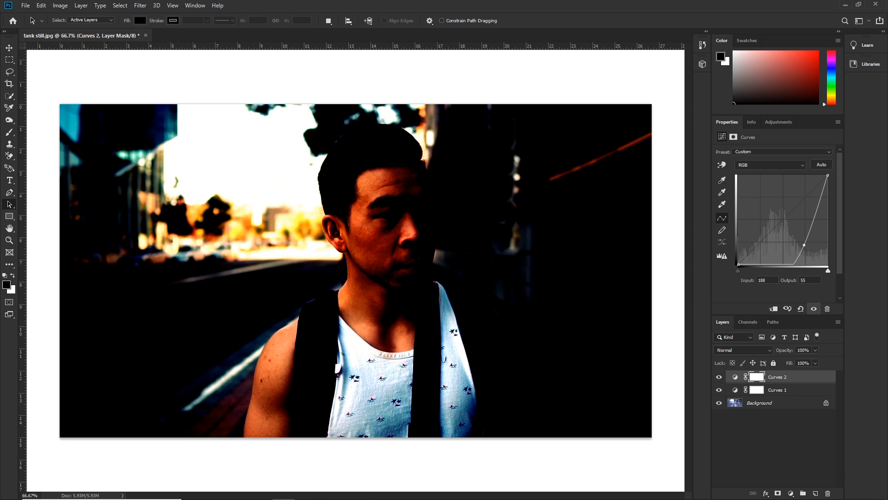
{"action": "left_click", "coordinate": [744, 350]}
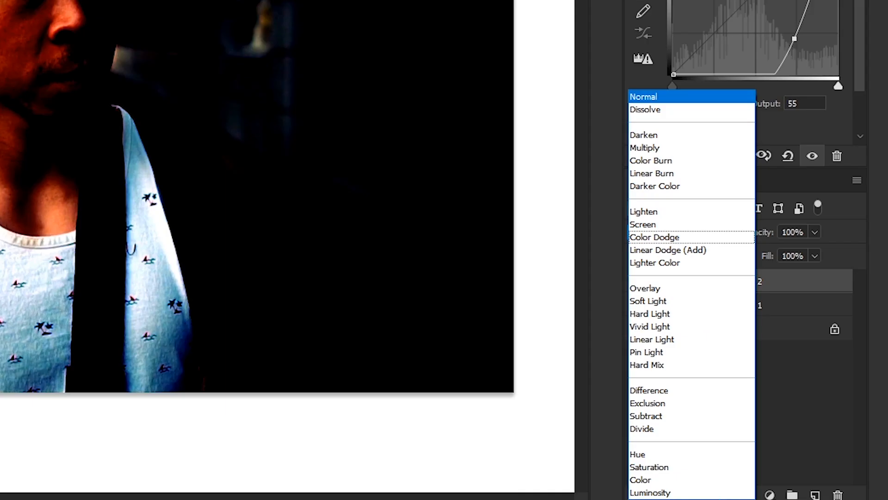
{"action": "left_click", "coordinate": [691, 493]}
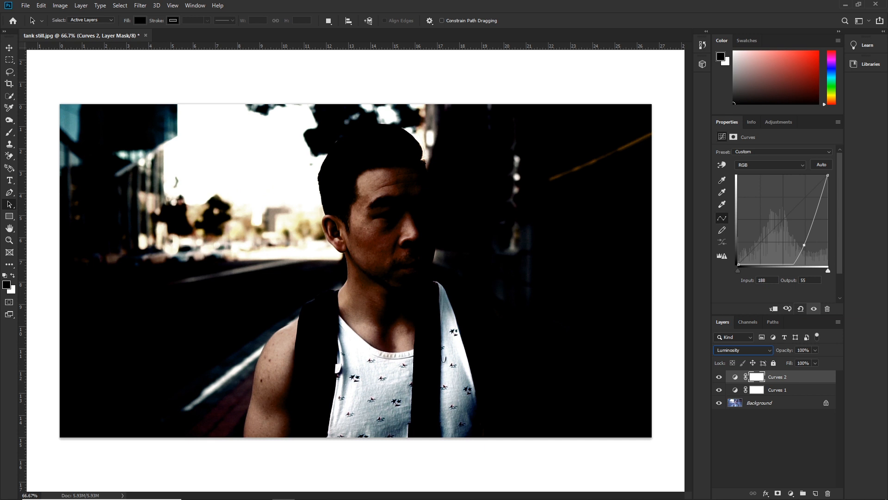
- Reset the second Curves layer's test curve and rename the layer "Lumos"
{"action": "left_click", "coordinate": [800, 308]}
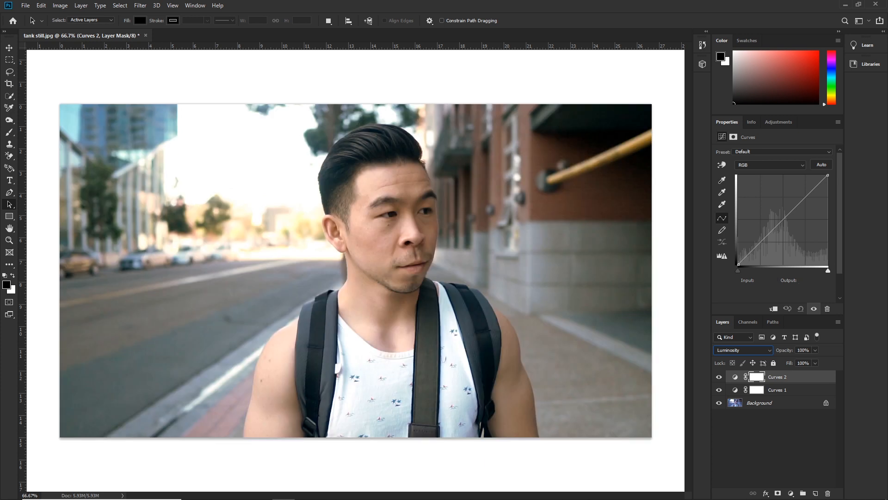
{"action": "double_click", "coordinate": [778, 377]}
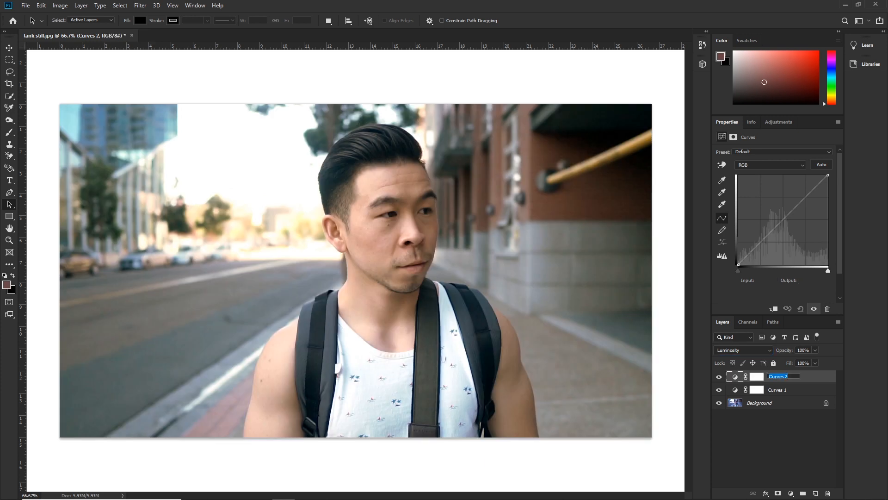
{"action": "type", "text": "Lumos"}
{"action": "key", "text": "Return"}
- Shape the Lumos curve with a shadow point at input 45, output 26 and a highlight point at input 196, output 189
{"action": "left_click_drag", "start_coordinate": [754, 249], "coordinate": [754, 256]}
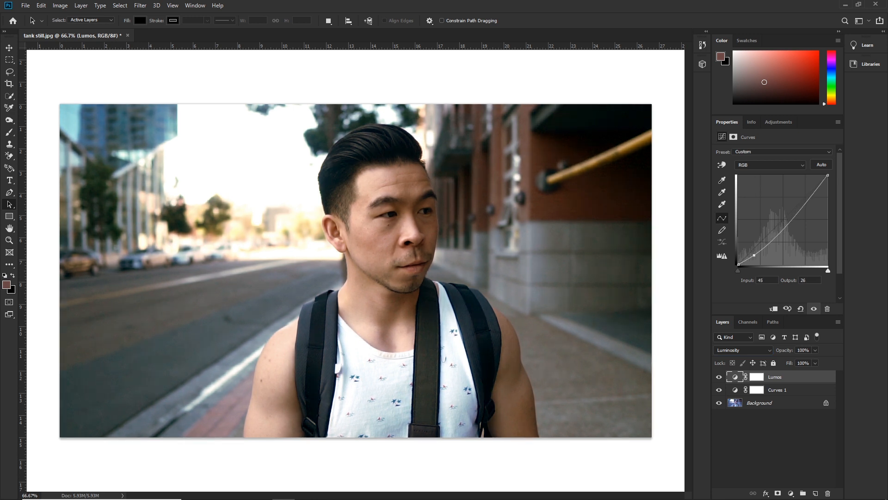
{"action": "left_click_drag", "start_coordinate": [808, 200], "coordinate": [807, 198]}
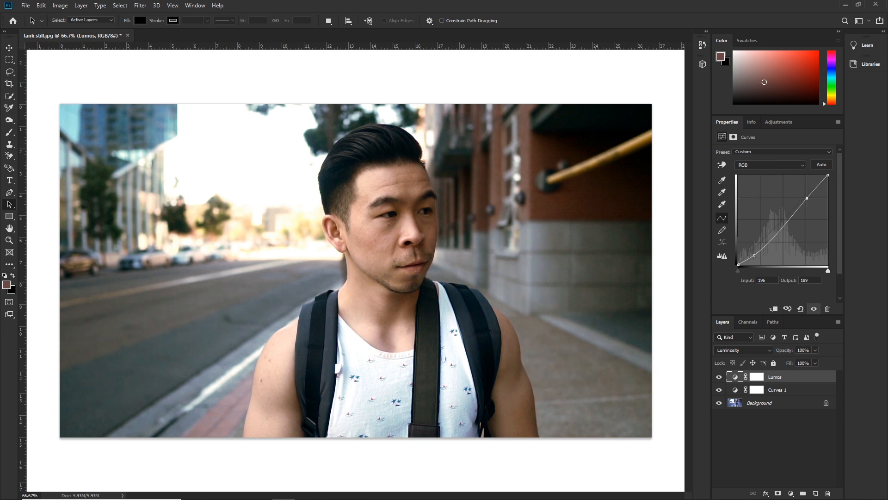
- Add a Curves adjustment layer above Lumos with its blend mode set to Color, and name it "Coor"
{"action": "left_click", "coordinate": [814, 309]}
{"action": "left_click", "coordinate": [814, 309]}
{"action": "left_click", "coordinate": [791, 493]}
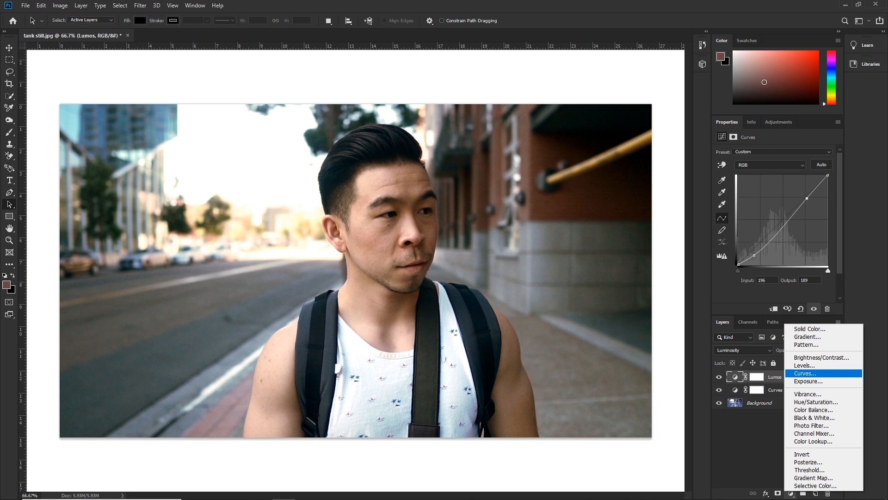
{"action": "left_click", "coordinate": [805, 373]}
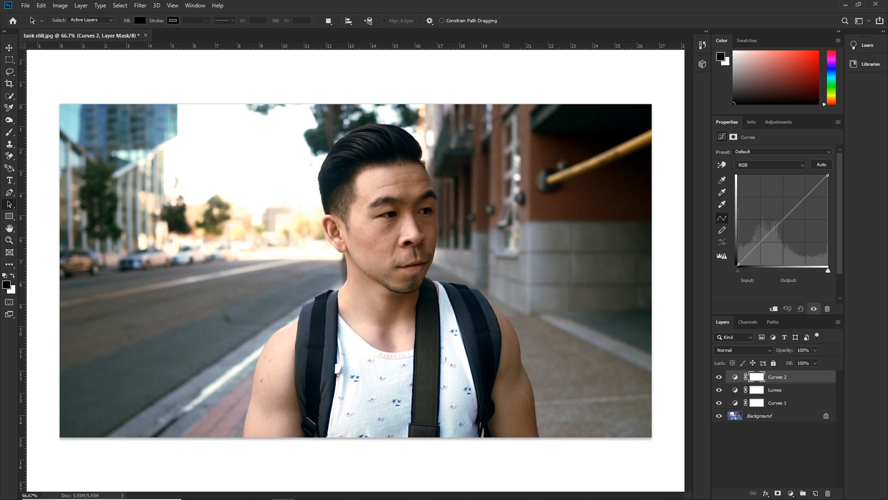
{"action": "left_click", "coordinate": [743, 350]}
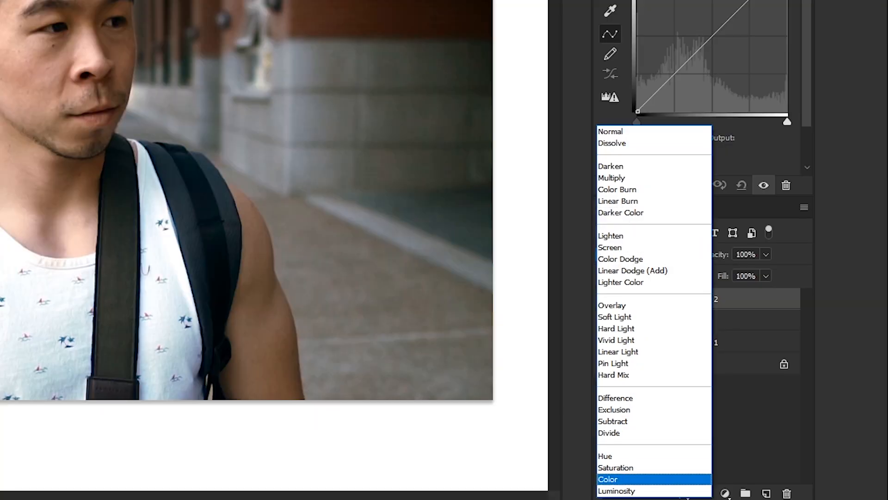
{"action": "left_click", "coordinate": [615, 479]}
{"action": "double_click", "coordinate": [779, 376]}
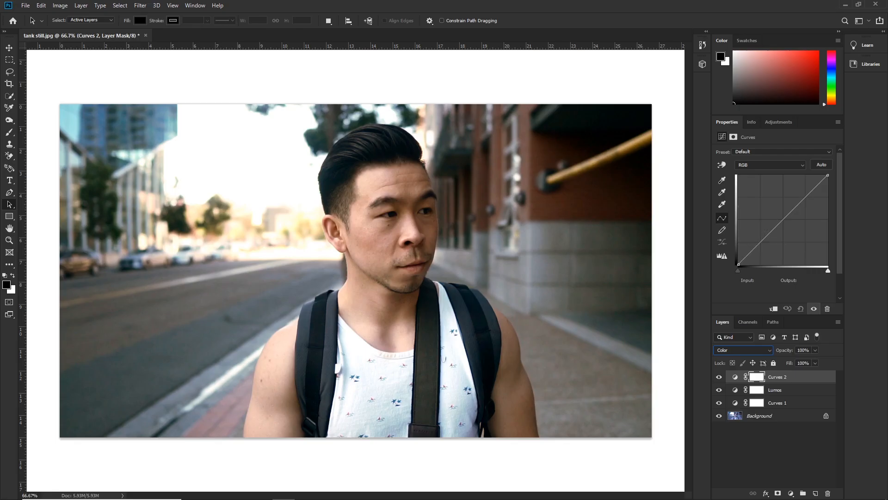
{"action": "type", "text": "Coor"}
{"action": "key", "text": "Return"}
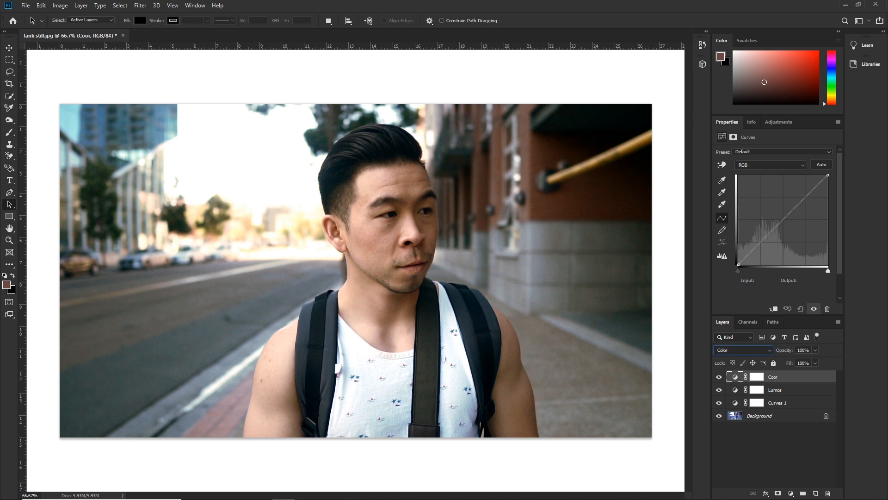
- Check the curve's channel choices and the image's RGB colour readout with the Background layer selected
{"action": "left_click", "coordinate": [770, 165]}
{"action": "left_click", "coordinate": [770, 173]}
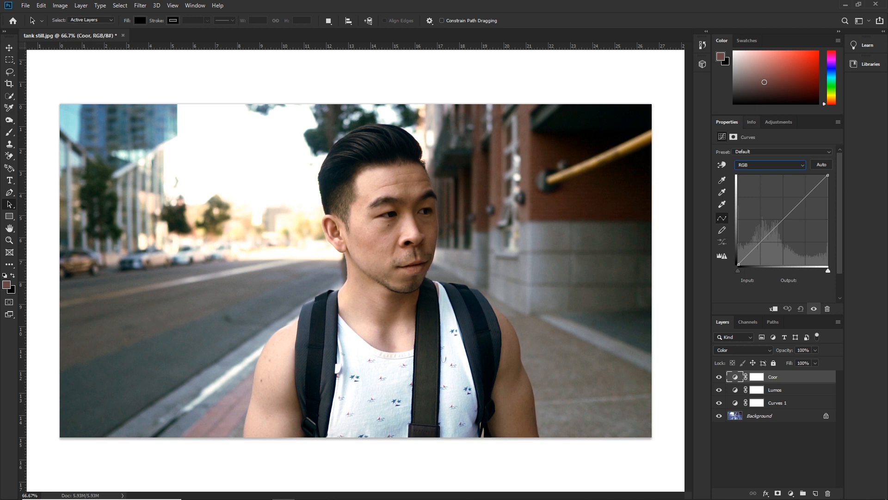
{"action": "left_click", "coordinate": [751, 122]}
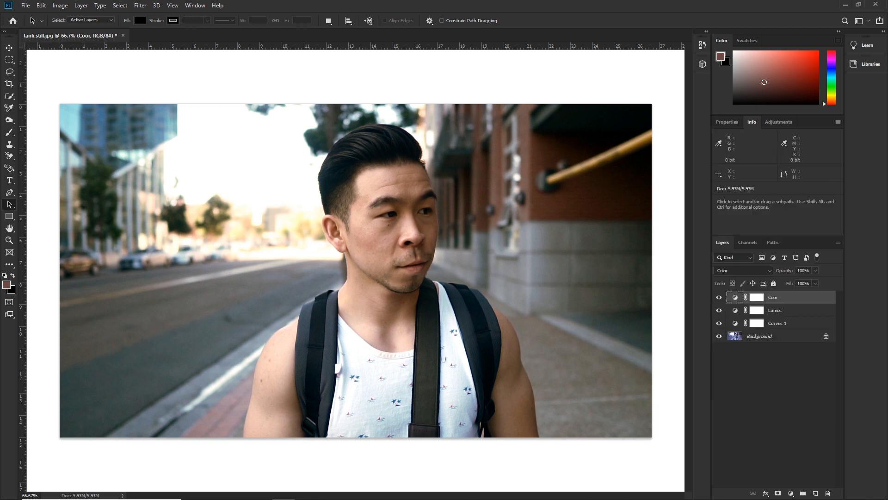
{"action": "left_click", "coordinate": [195, 5]}
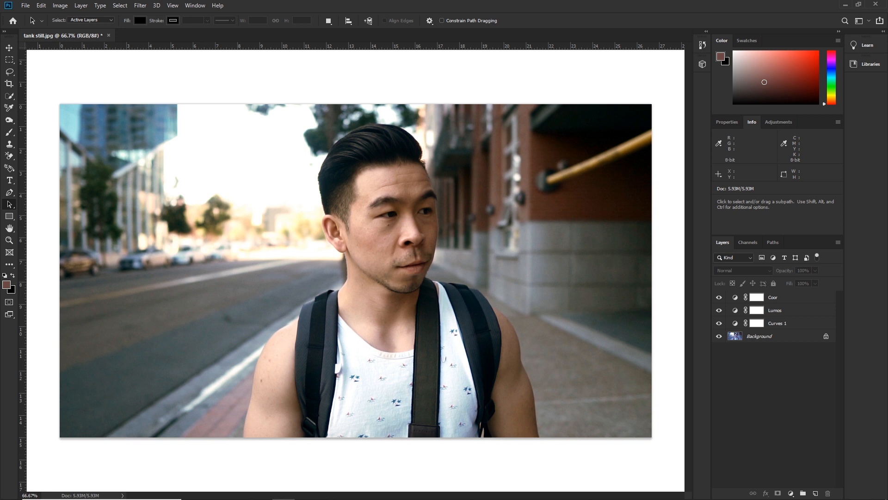
{"action": "left_click", "coordinate": [760, 336]}
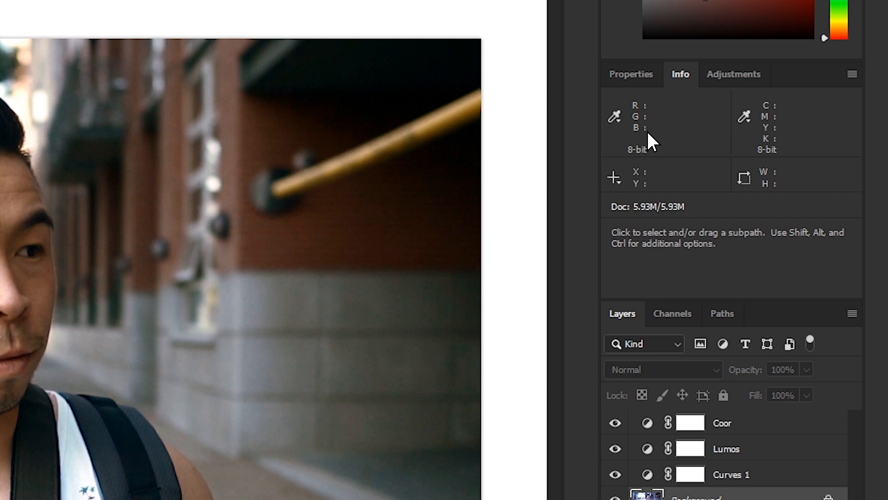
{"action": "left_click", "coordinate": [614, 116]}
{"action": "key", "text": "Escape"}
- Rename the top Curves layer "Color"
{"action": "left_click", "coordinate": [690, 423]}
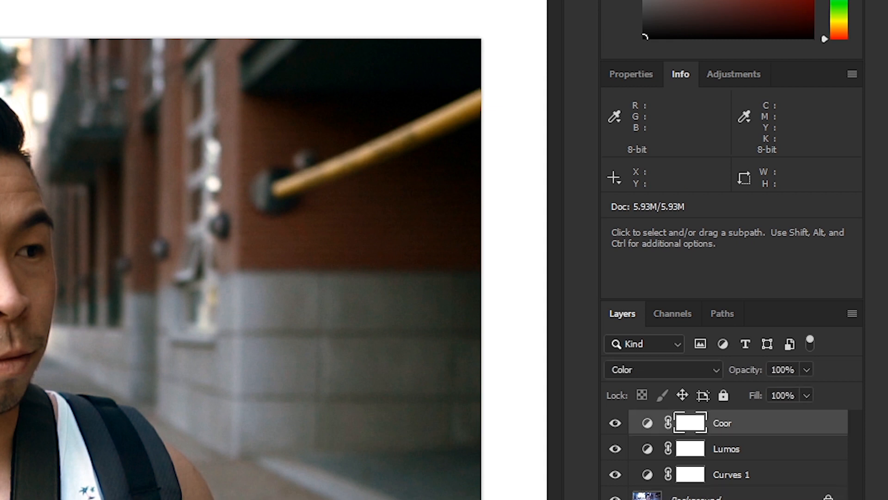
{"action": "left_click", "coordinate": [647, 423]}
{"action": "double_click", "coordinate": [722, 422]}
{"action": "type", "text": "Color"}
{"action": "key", "text": "Return"}
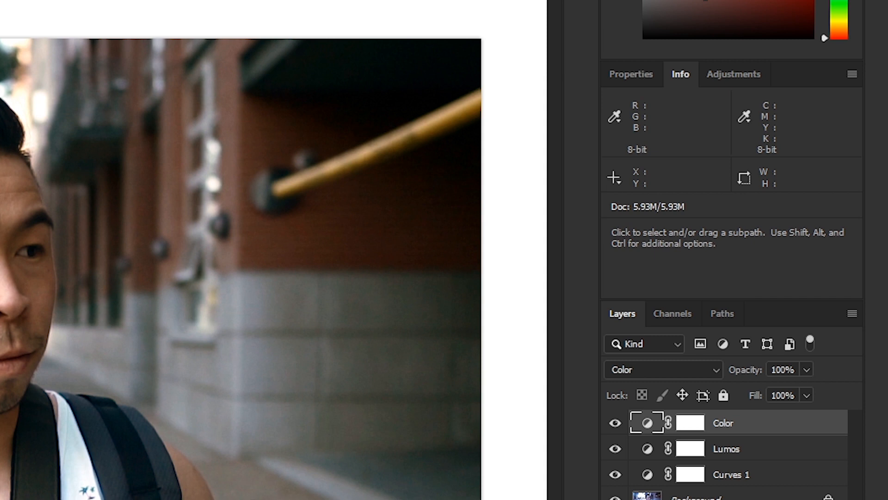
- Switch the Color layer's curve to the Red channel and enable on-image curve adjustment
{"action": "left_click", "coordinate": [631, 74]}
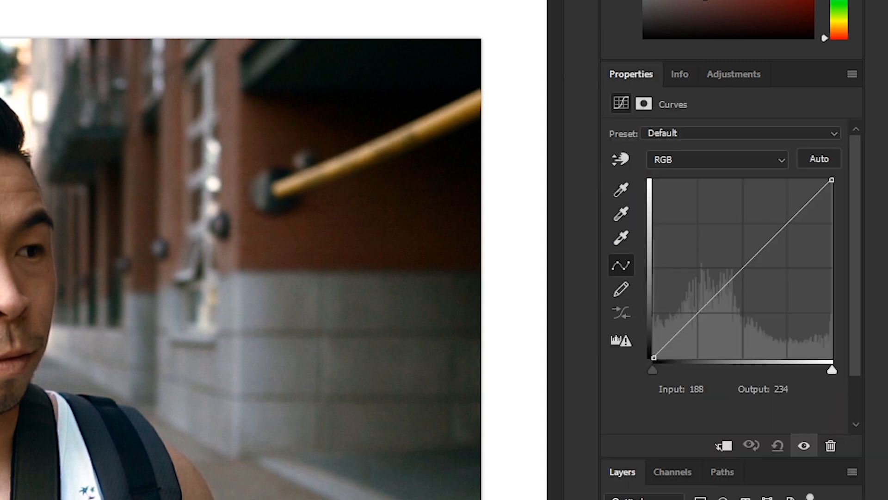
{"action": "left_click", "coordinate": [717, 160]}
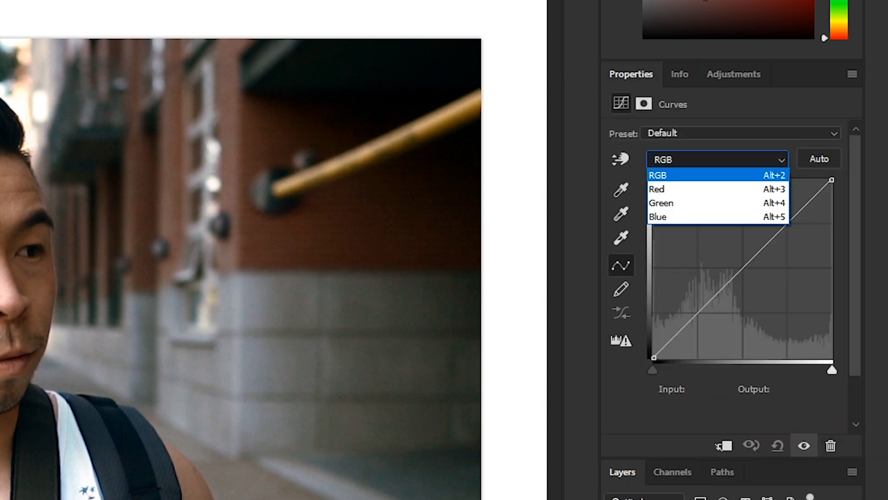
{"action": "left_click", "coordinate": [666, 189]}
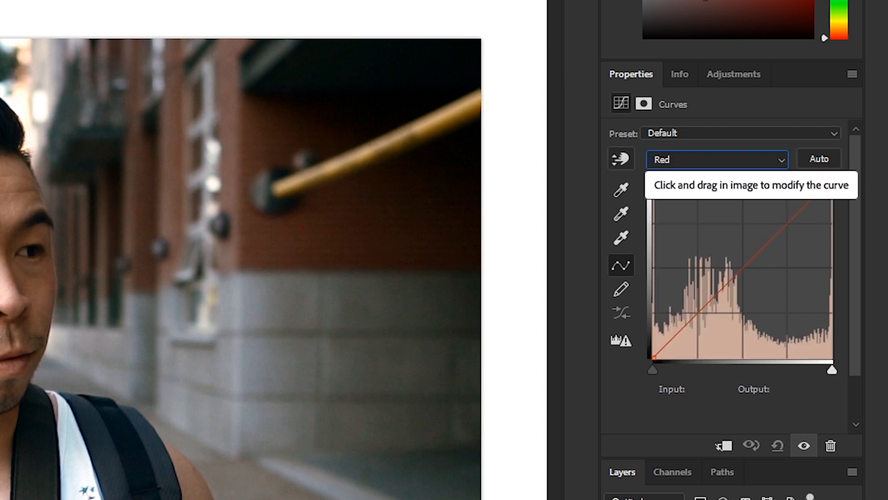
{"action": "left_click", "coordinate": [620, 164]}
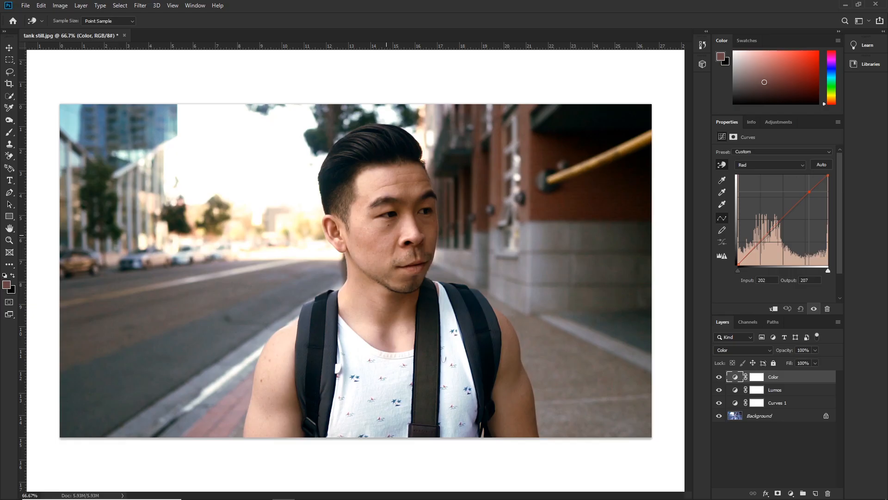
- Try raising the red curve's highlight point at input 202 to output 244
{"action": "key", "text": "shift+Up"}
{"action": "key", "text": "shift+Up"}
{"action": "key", "text": "shift+Up"}
{"action": "key", "text": "Up"}
{"action": "key", "text": "Up"}
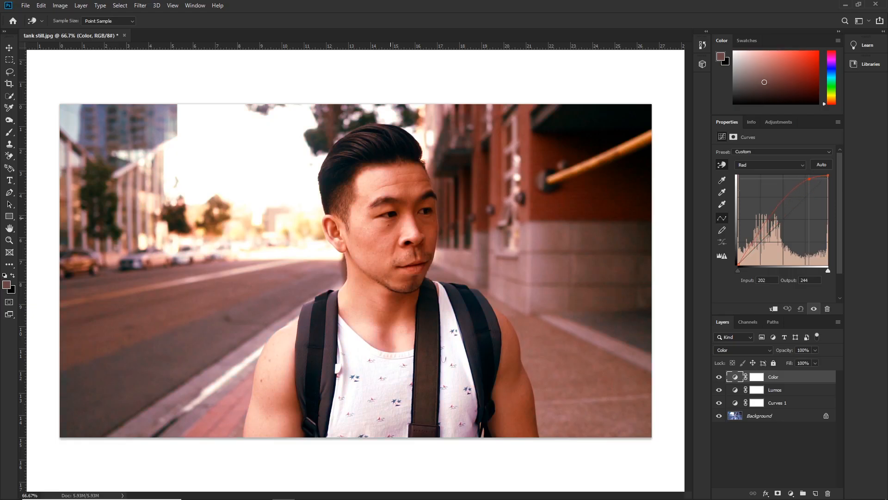
- Try lowering the red curve's point at input 202 to output 127, and delete the point
{"action": "key", "text": "shift+Down"}
{"action": "key", "text": "shift+Down"}
{"action": "key", "text": "shift+Down"}
{"action": "key", "text": "shift+Down"}
{"action": "key", "text": "shift+Down"}
{"action": "key", "text": "shift+Down"}
{"action": "key", "text": "shift+Down"}
{"action": "key", "text": "shift+Down"}
{"action": "key", "text": "shift+Down"}
{"action": "key", "text": "Down"}
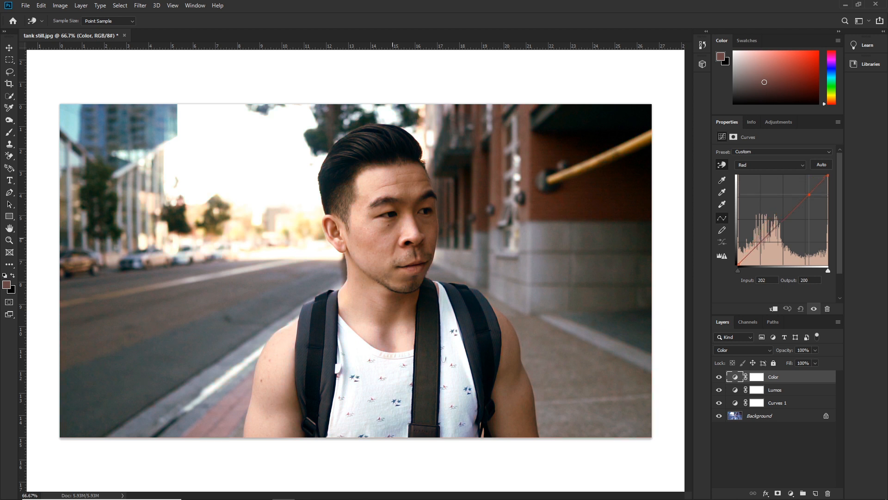
{"action": "key", "text": "shift+Down"}
{"action": "key", "text": "shift+Down"}
{"action": "key", "text": "Down"}
{"action": "key", "text": "Down"}
{"action": "key", "text": "Down"}
{"action": "key", "text": "Down"}
{"action": "key", "text": "Down"}
{"action": "key", "text": "Down"}
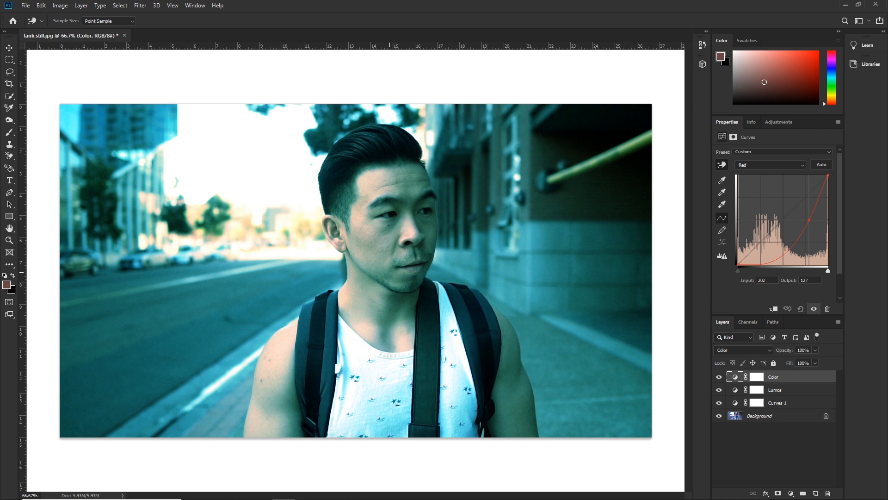
{"action": "key", "text": "Delete"}
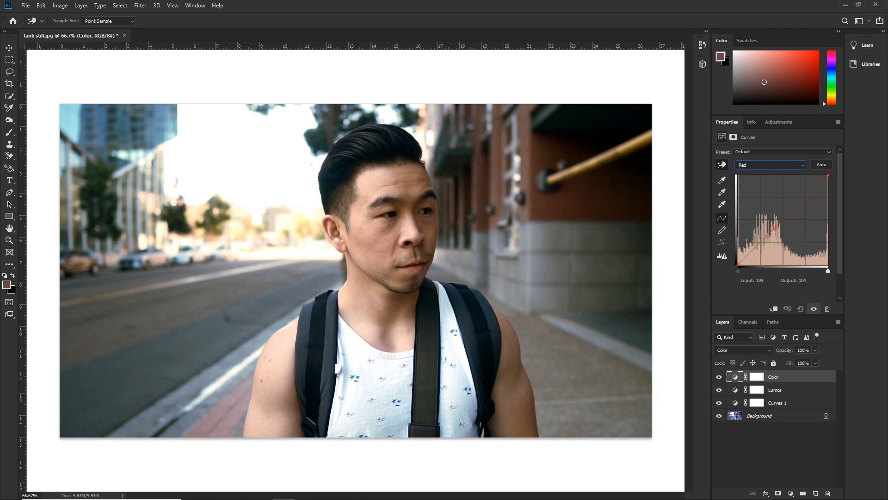
- Sample the grey stone wall for the red curve and set its point to input 203, output 207
{"action": "left_click", "coordinate": [554, 264]}
{"action": "left_click_drag", "start_coordinate": [552, 264], "coordinate": [551, 268]}
{"action": "left_click_drag", "start_coordinate": [809, 196], "coordinate": [810, 193]}
- In the Blue channel, sample the man's cheek at input 141 and lower the curve there
{"action": "left_click", "coordinate": [772, 165]}
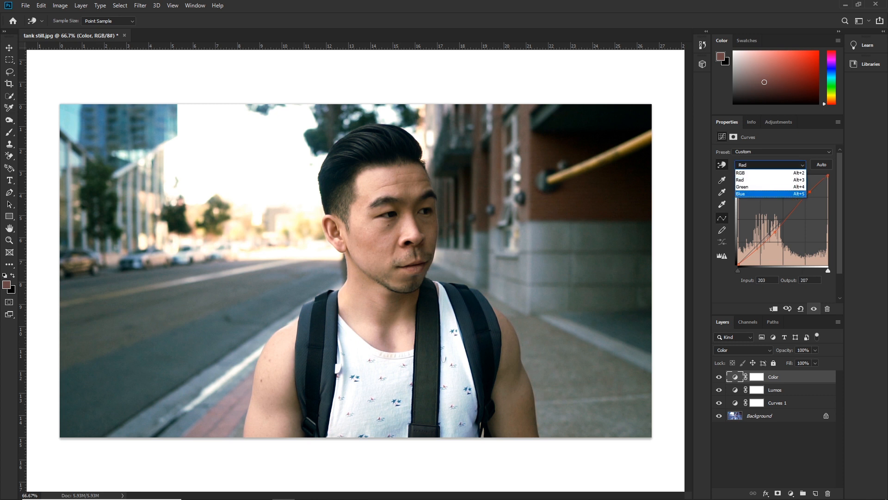
{"action": "left_click", "coordinate": [759, 193]}
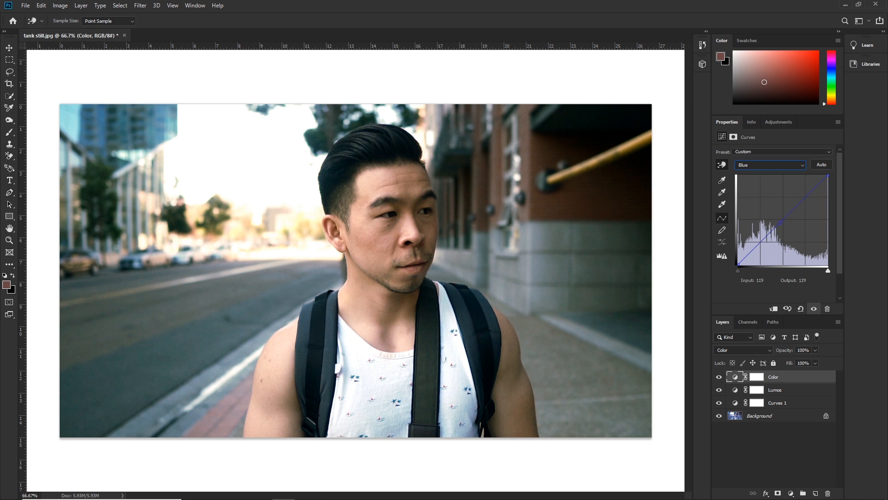
{"action": "left_click", "coordinate": [379, 226]}
{"action": "left_click_drag", "start_coordinate": [379, 227], "coordinate": [377, 228]}
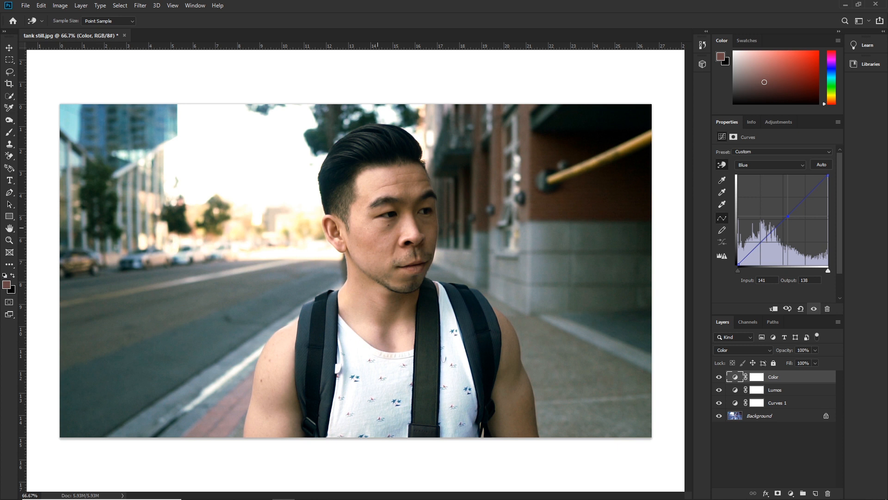
{"action": "mouse_move", "coordinate": [378, 227]}
{"action": "left_mouse_down"}
{"action": "mouse_move", "coordinate": [374, 254]}
{"action": "mouse_move", "coordinate": [379, 238]}
{"action": "left_mouse_up"}
- Check the colour readout, and slightly lower the Color layer's green curve by sampling the grey street pavement
{"action": "left_click", "coordinate": [751, 122]}
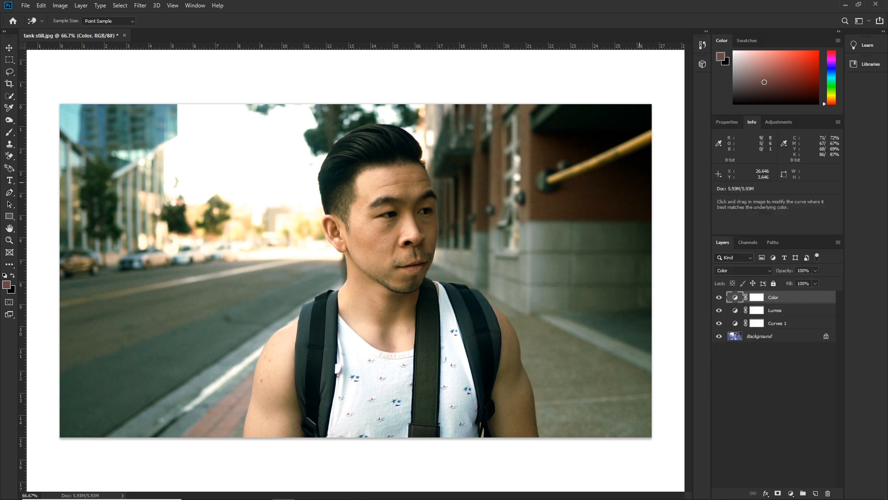
{"action": "left_click", "coordinate": [760, 336]}
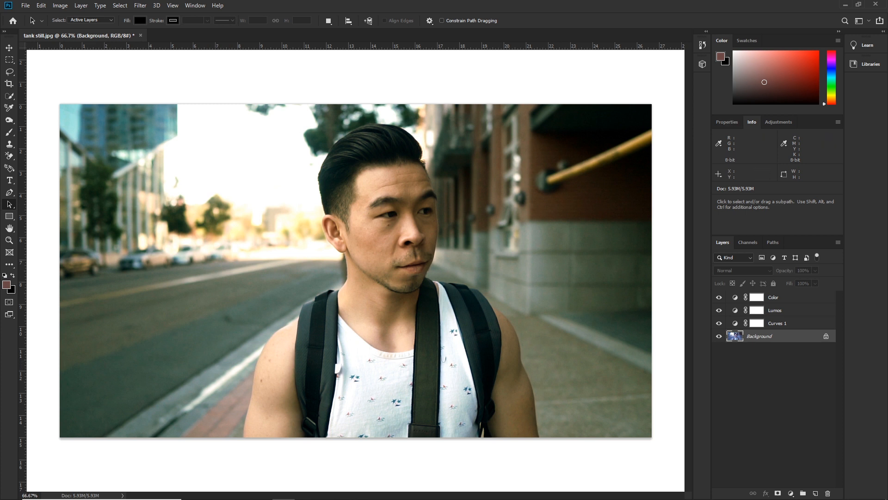
{"action": "left_click", "coordinate": [782, 297]}
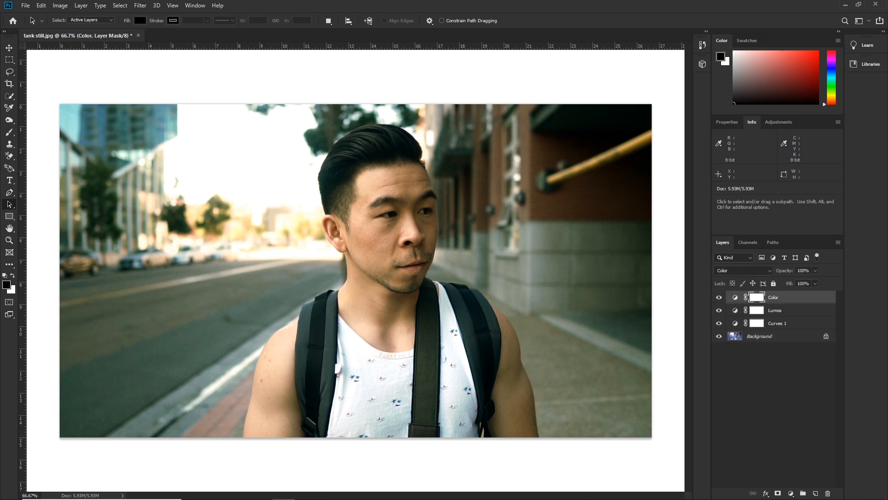
{"action": "left_click", "coordinate": [727, 122]}
{"action": "left_click", "coordinate": [770, 165]}
{"action": "left_click", "coordinate": [773, 187]}
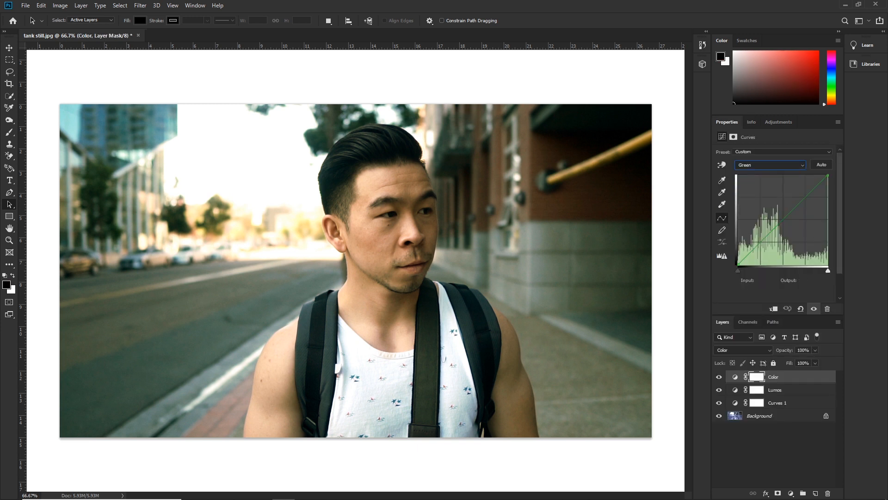
{"action": "left_click", "coordinate": [722, 165]}
{"action": "left_click", "coordinate": [226, 294]}
{"action": "left_click_drag", "start_coordinate": [227, 294], "coordinate": [226, 300]}
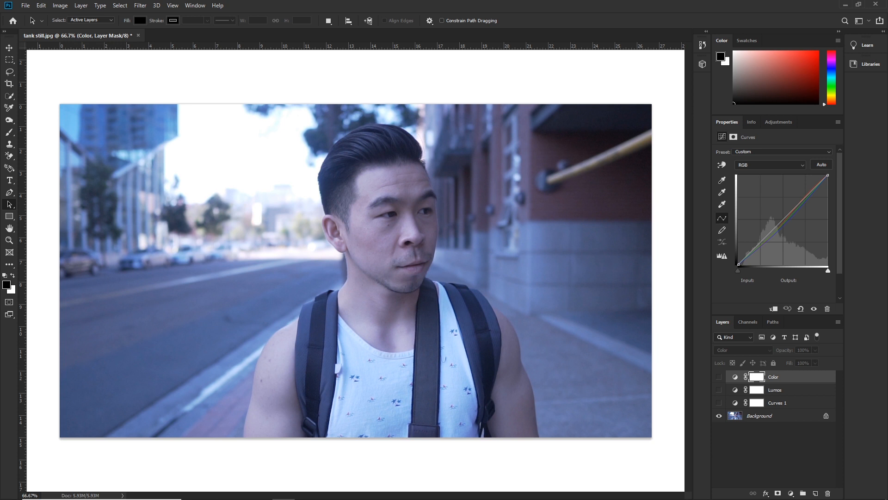
- Make the Curves 1, Lumos and Color layers visible again one after another to compare their effects
{"action": "left_click", "coordinate": [719, 403]}
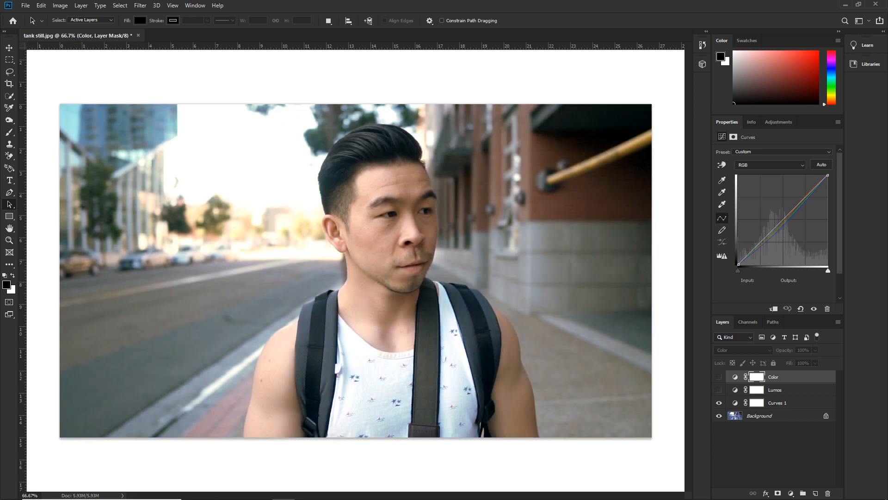
{"action": "left_click", "coordinate": [719, 389]}
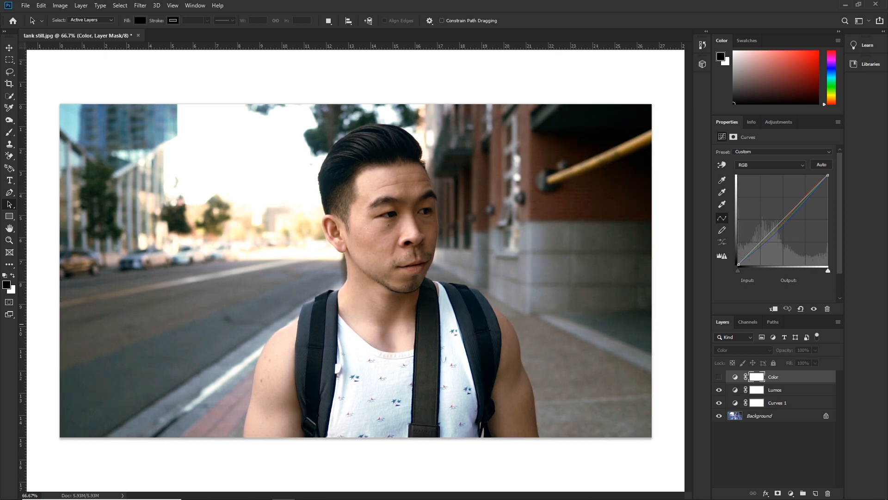
{"action": "left_click", "coordinate": [814, 308]}
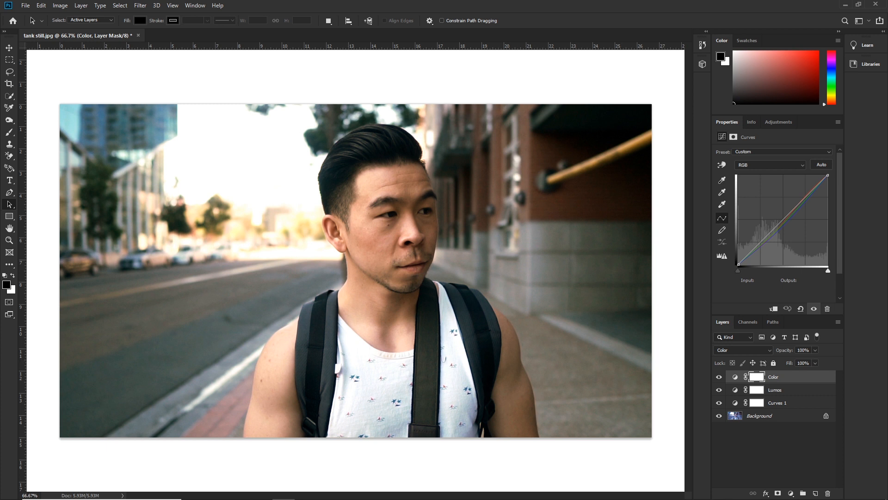
- Set up a Color Lookup Tables export in CUBE format at Medium quality with 32 grid points
{"action": "left_click", "coordinate": [26, 5]}
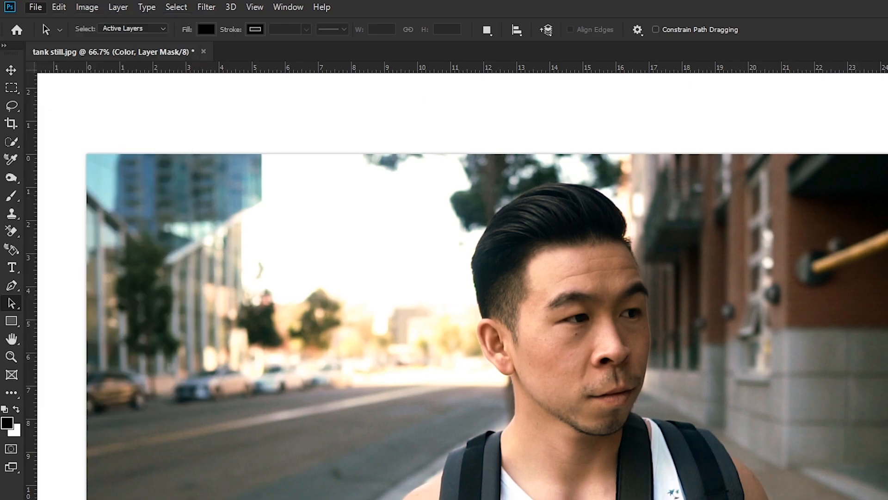
{"action": "mouse_move", "coordinate": [70, 194]}
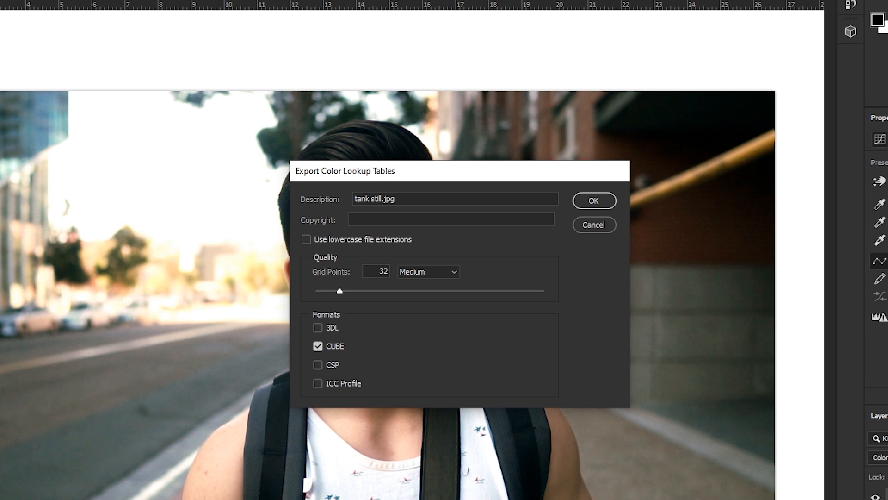
{"action": "left_click", "coordinate": [429, 272]}
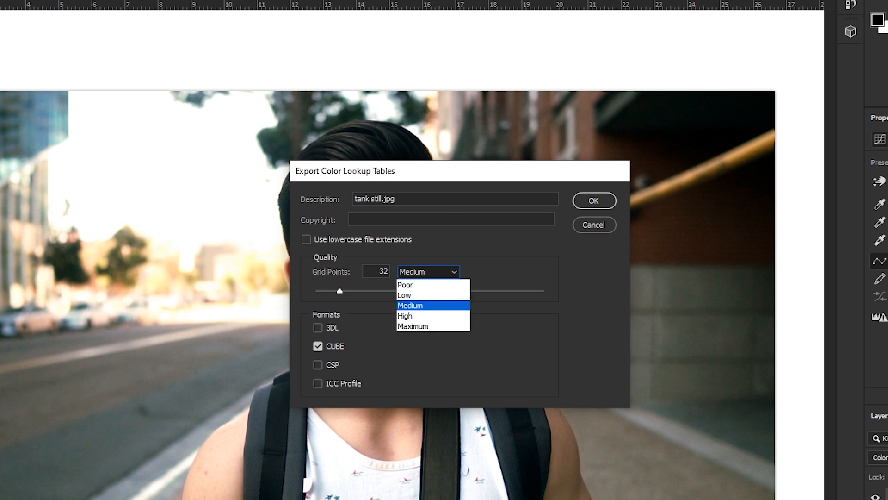
{"action": "left_click", "coordinate": [426, 326]}
{"action": "left_click", "coordinate": [429, 272]}
{"action": "left_click", "coordinate": [426, 305]}
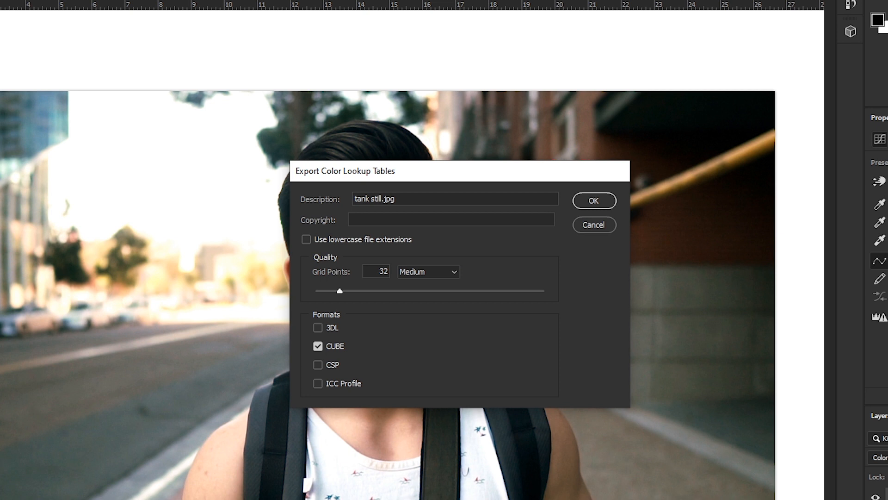
{"action": "key", "text": "Return"}
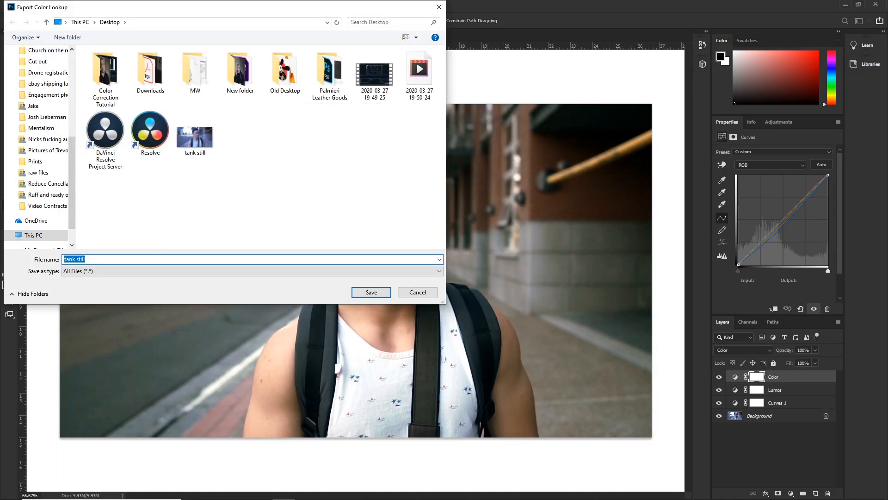
- Save the exported lookup table to the Desktop under the name tank still, and switch to Adobe Premiere Pro
{"action": "key", "text": "End"}
{"action": "left_click", "coordinate": [371, 292]}
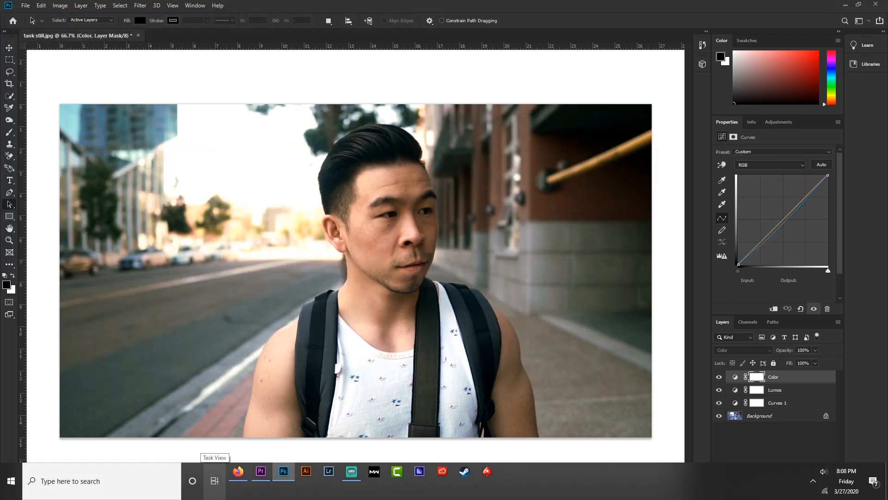
{"action": "mouse_move", "coordinate": [260, 471]}
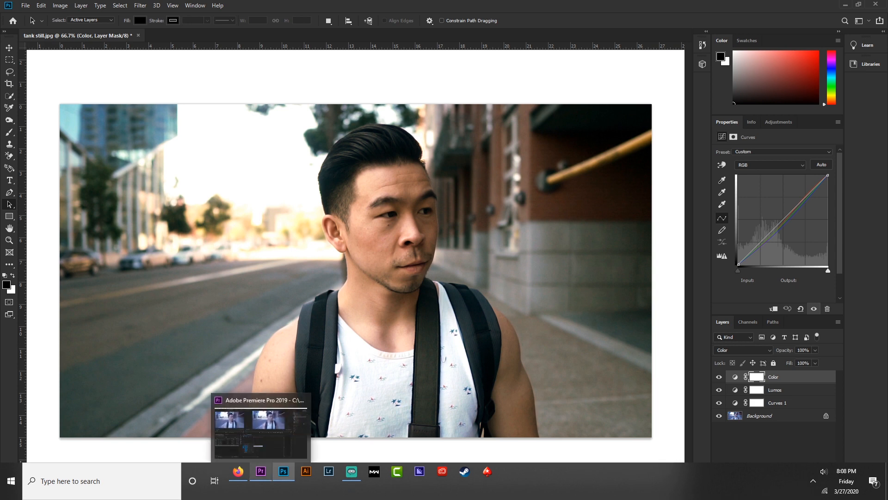
{"action": "left_click", "coordinate": [260, 471]}
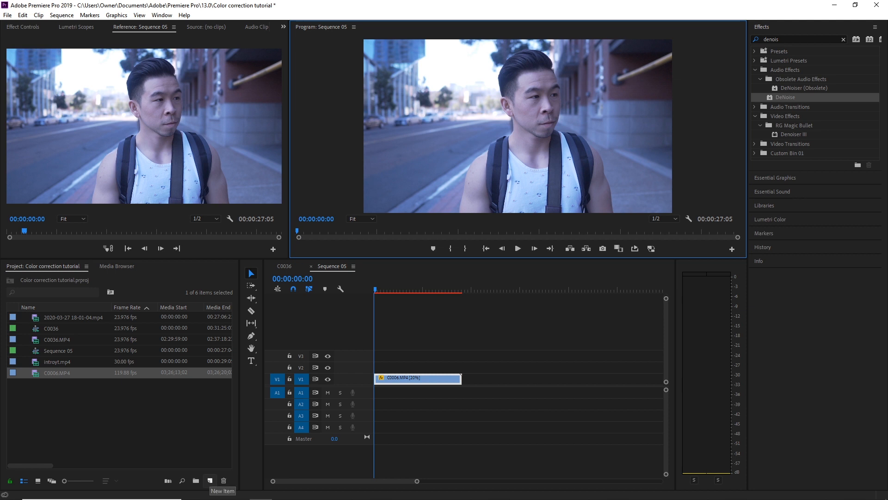
- Create a 1920 × 1080, 23.976 fps adjustment layer, place it on V2 above the C0006.MP4 clip, and briefly preview the sequence
{"action": "left_click", "coordinate": [209, 480]}
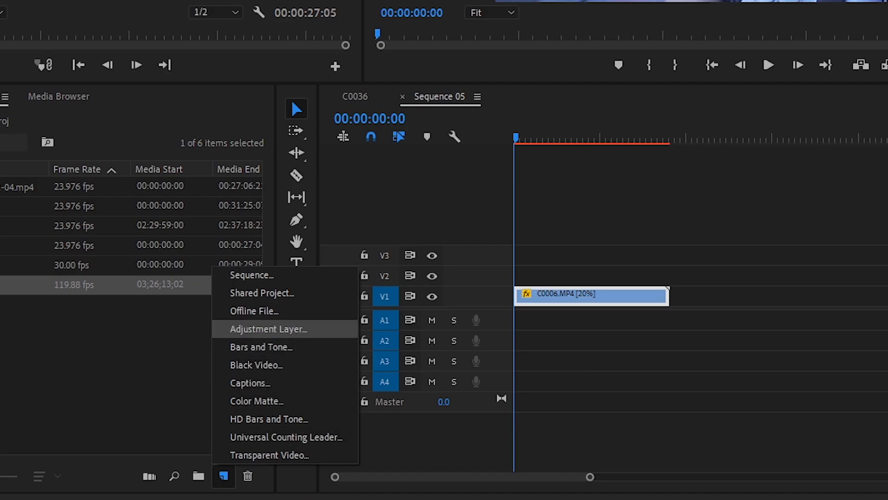
{"action": "left_click", "coordinate": [254, 311]}
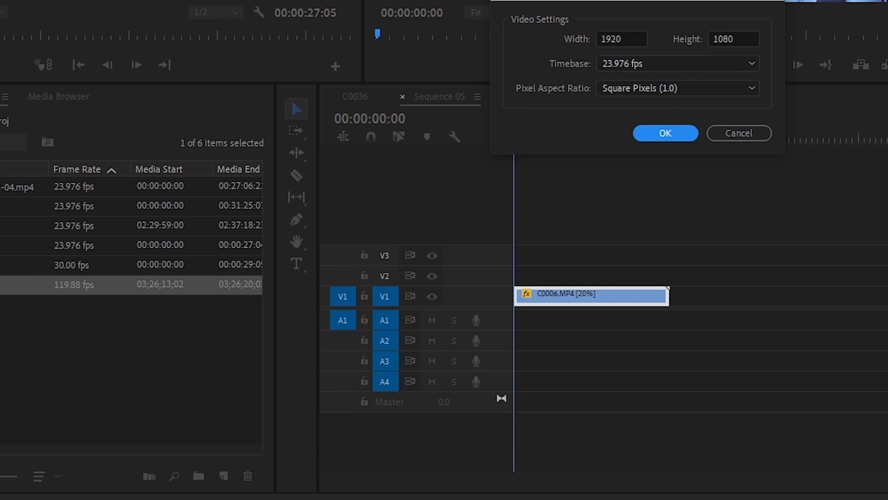
{"action": "left_click", "coordinate": [666, 133]}
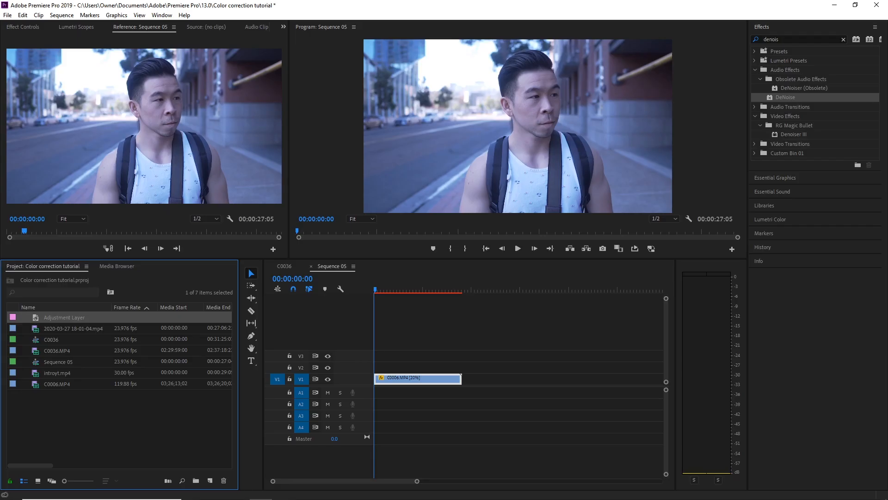
{"action": "left_click_drag", "start_coordinate": [64, 317], "coordinate": [462, 369]}
{"action": "key", "text": "space"}
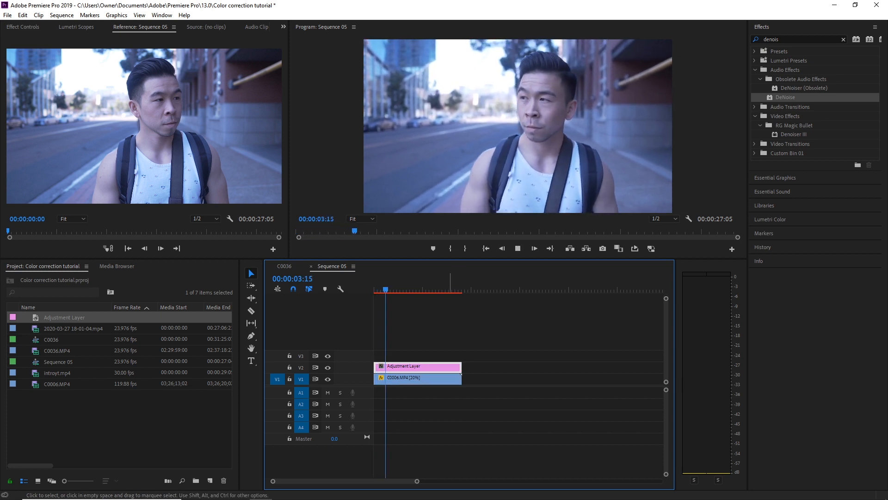
{"action": "left_click_drag", "start_coordinate": [398, 288], "coordinate": [373, 289]}
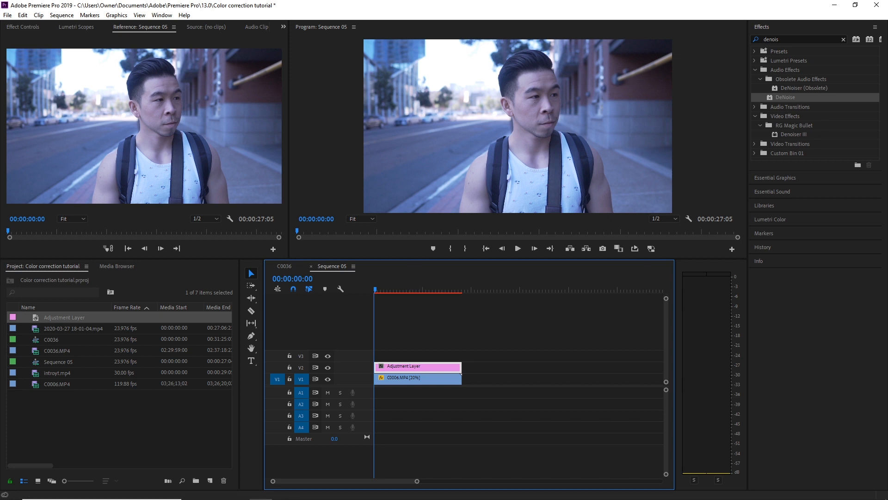
- Load the tank still CUBE file from the Desktop as the adjustment layer's creative look in Lumetri Color
{"action": "left_click", "coordinate": [770, 220]}
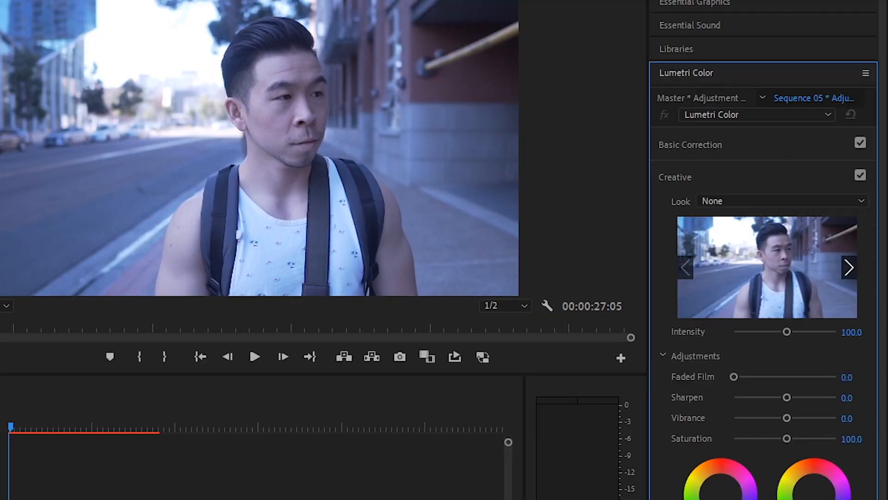
{"action": "left_click", "coordinate": [782, 200]}
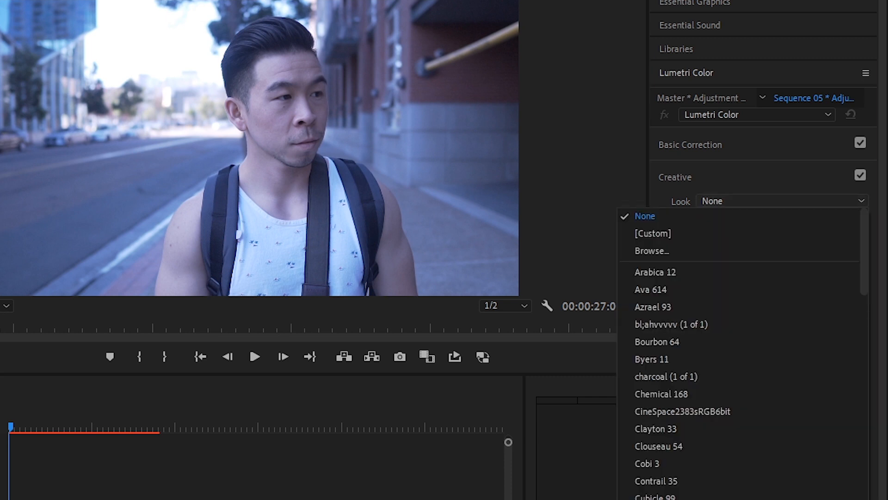
{"action": "left_click", "coordinate": [652, 251]}
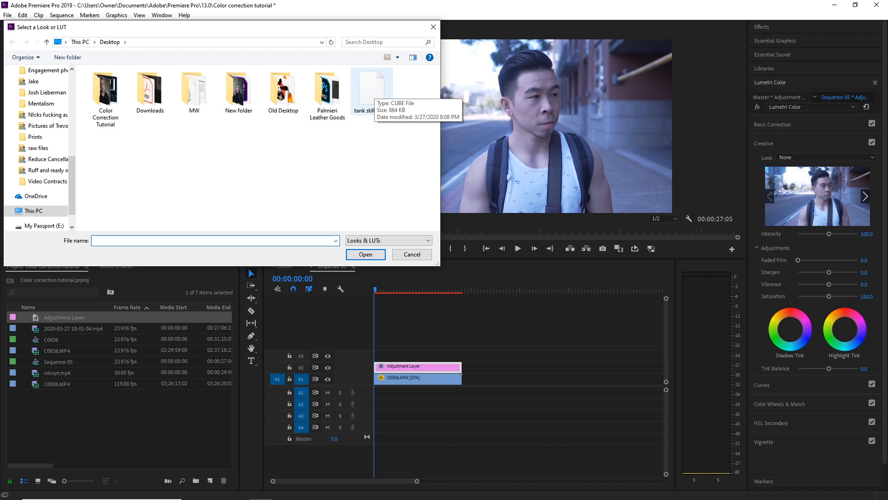
{"action": "double_click", "coordinate": [372, 90]}
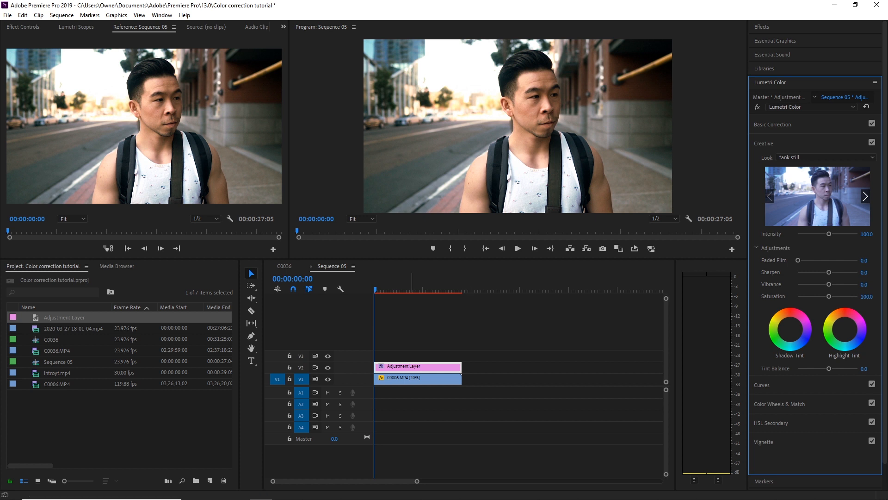
- Mark the sequence's out point at the end of the clips and return the playhead to the start
{"action": "left_click_drag", "start_coordinate": [380, 286], "coordinate": [463, 286]}
{"action": "key", "text": "o"}
{"action": "left_click_drag", "start_coordinate": [463, 289], "coordinate": [374, 290]}
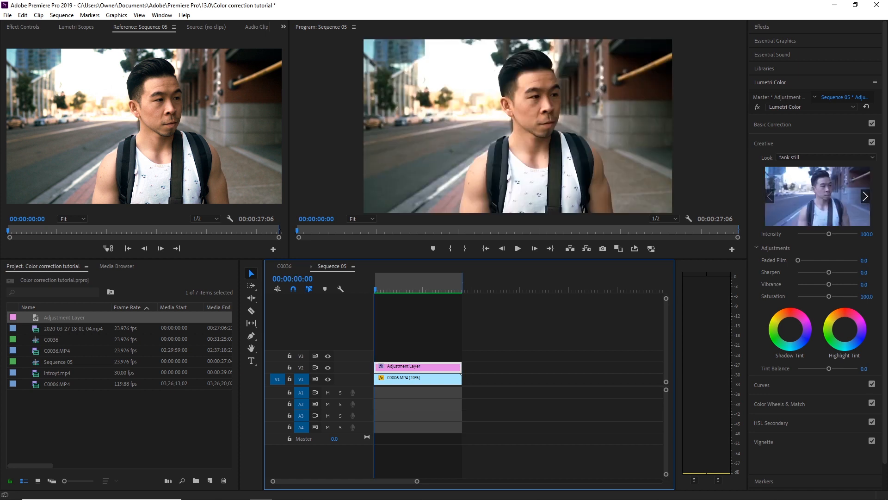
- Play the first seconds of the graded footage in a maximized Program monitor, restore the layout and return to the sequence start
{"action": "left_click", "coordinate": [518, 134]}
{"action": "key", "text": "grave"}
{"action": "key", "text": "space"}
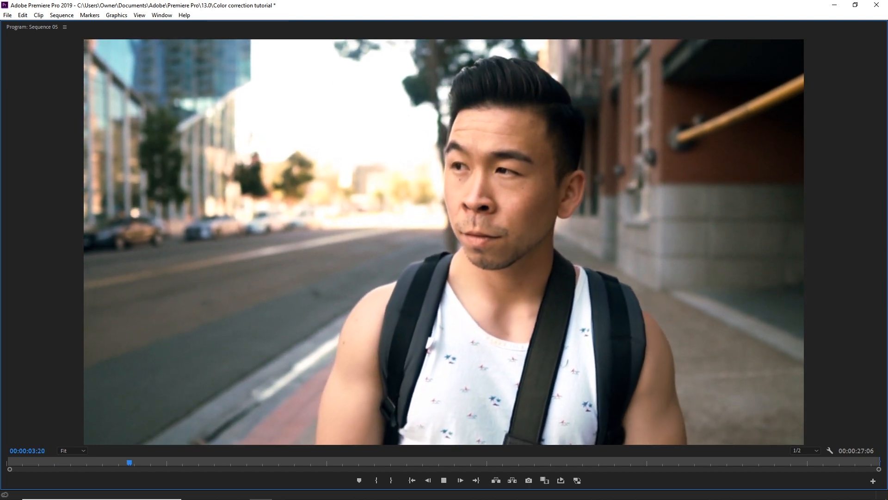
{"action": "key", "text": "space"}
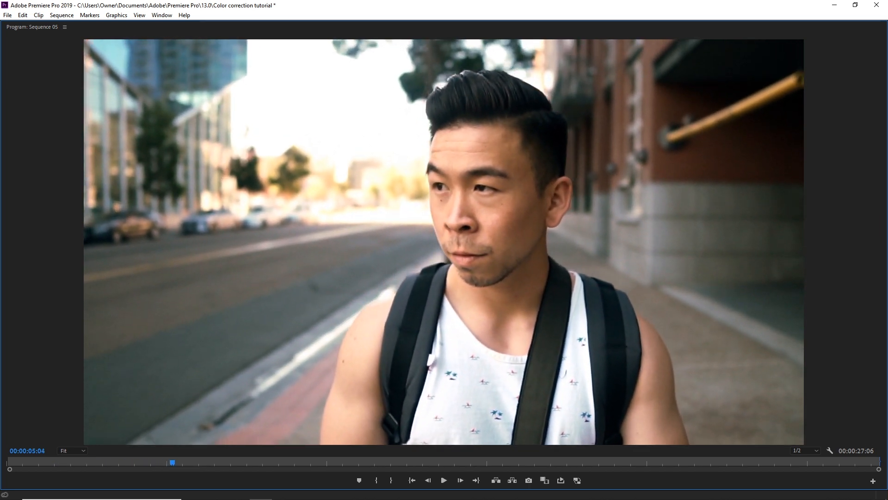
{"action": "key", "text": "grave"}
{"action": "left_click_drag", "start_coordinate": [403, 283], "coordinate": [385, 283]}
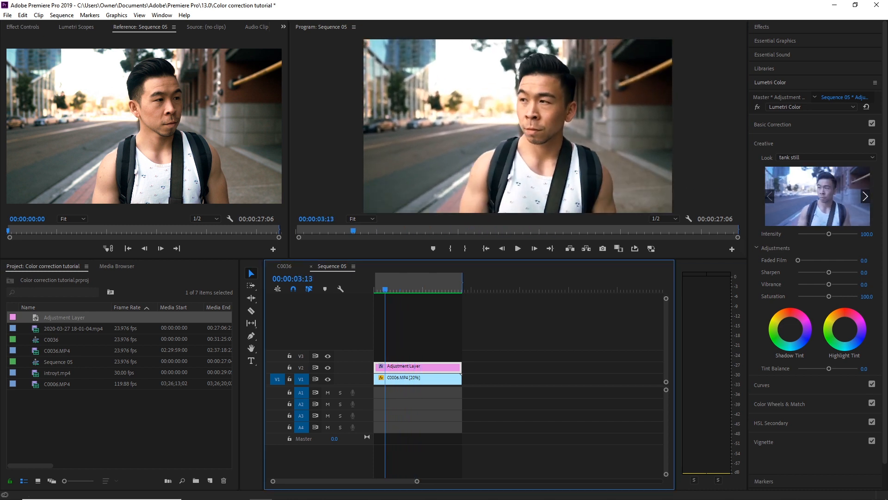
{"action": "key", "text": "Home"}
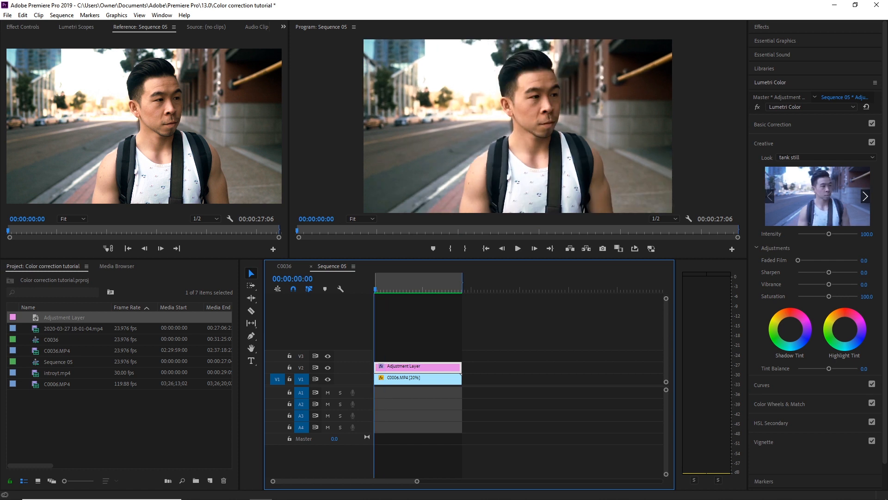
- Toggle the visibility of track V2 repeatedly to compare the footage with and without the grade, leaving the track visible
{"action": "left_click", "coordinate": [328, 368]}
{"action": "left_click", "coordinate": [327, 368]}
{"action": "left_click", "coordinate": [328, 368]}
{"action": "left_click", "coordinate": [327, 367]}
{"action": "left_click", "coordinate": [328, 367]}
{"action": "left_click", "coordinate": [327, 368]}
{"action": "left_click", "coordinate": [328, 367]}
{"action": "left_click", "coordinate": [328, 368]}
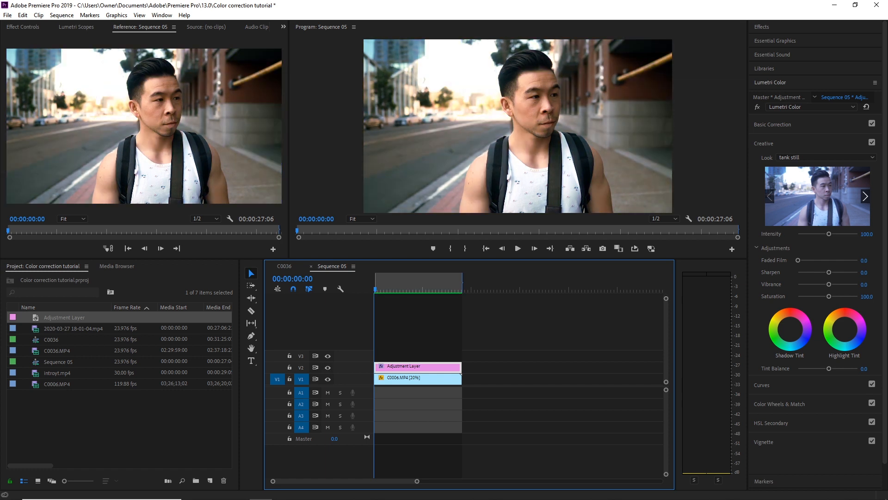